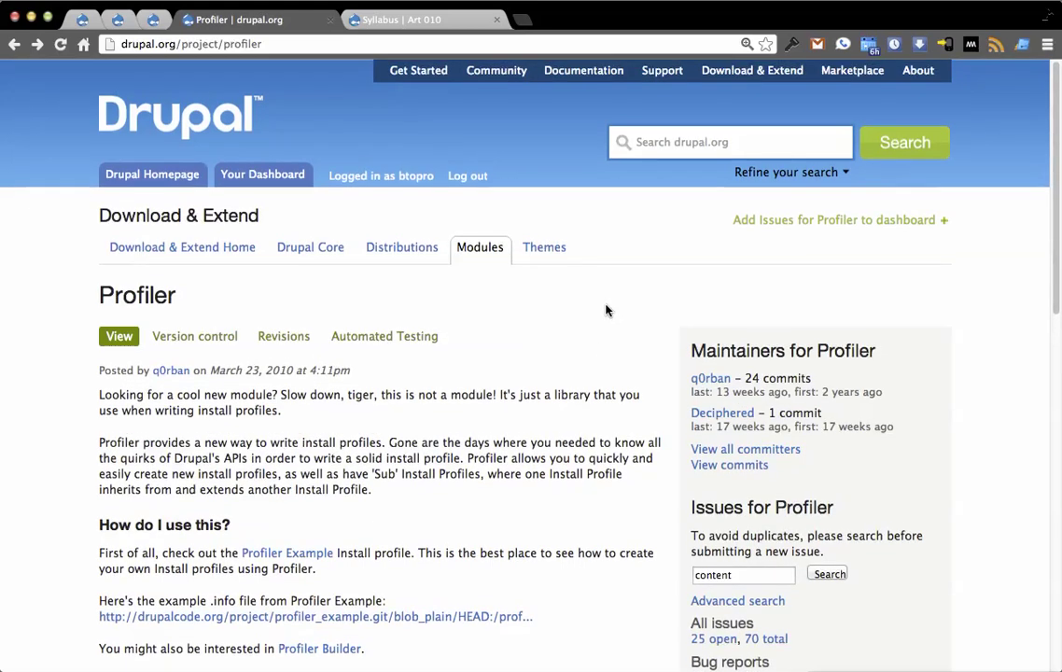
Skim the Profiler project description and follow its link to the related Profiler Builder project page
scroll(605, 310, down, 1)
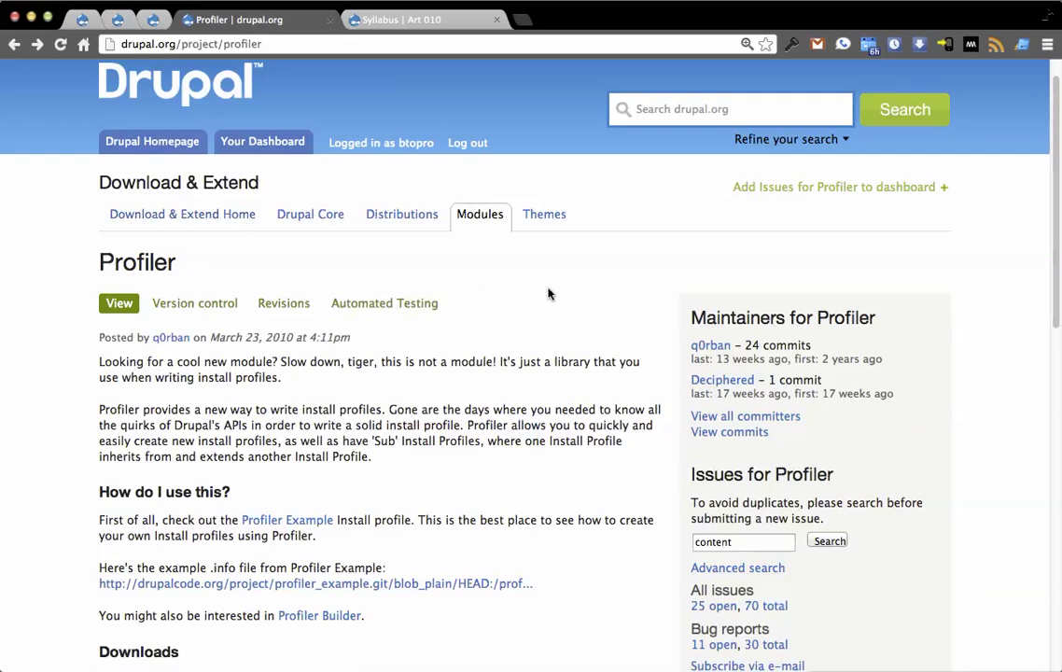
scroll(548, 294, down, 1)
scroll(539, 288, down, 1)
scroll(532, 292, down, 4)
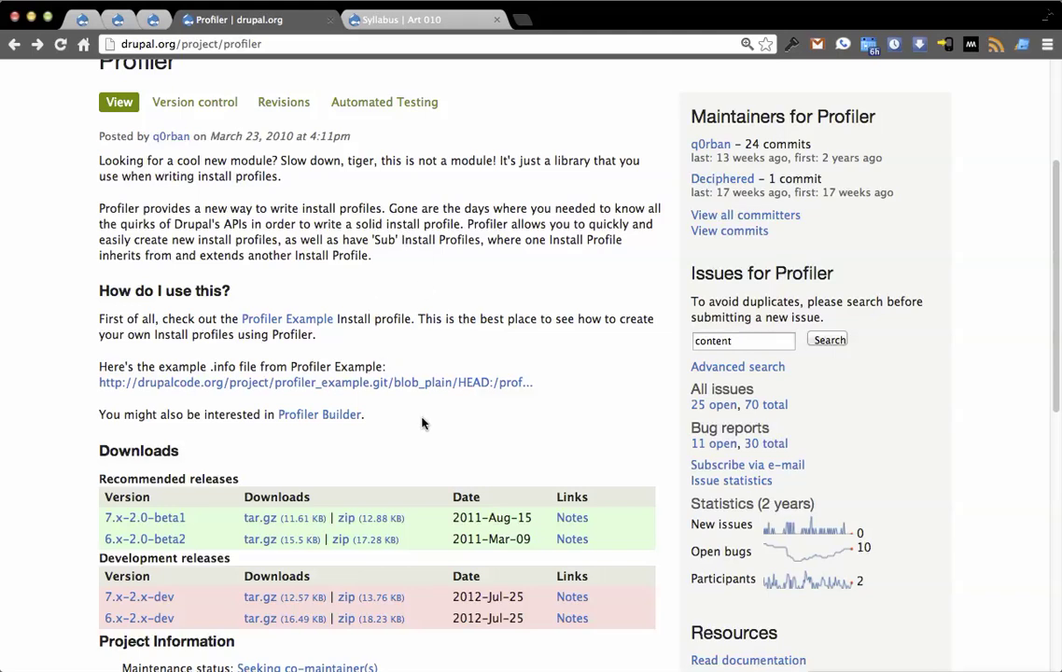
click(317, 417)
Read through Profiler Builder's description, 7.x feature list, multilingual note and available downloads
scroll(640, 338, down, 2)
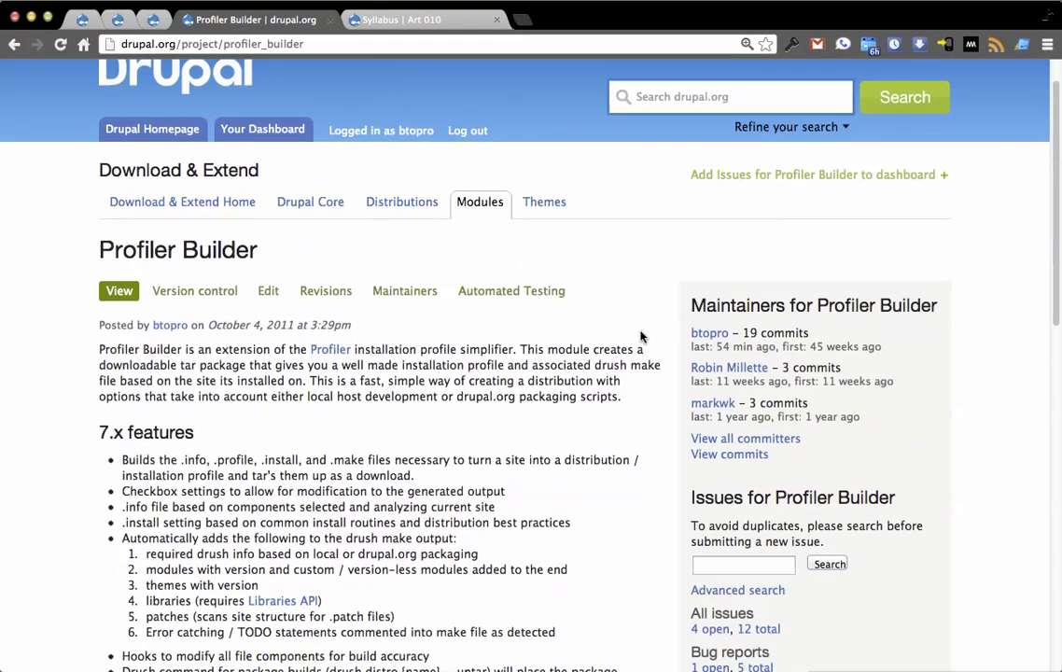
scroll(640, 338, down, 4)
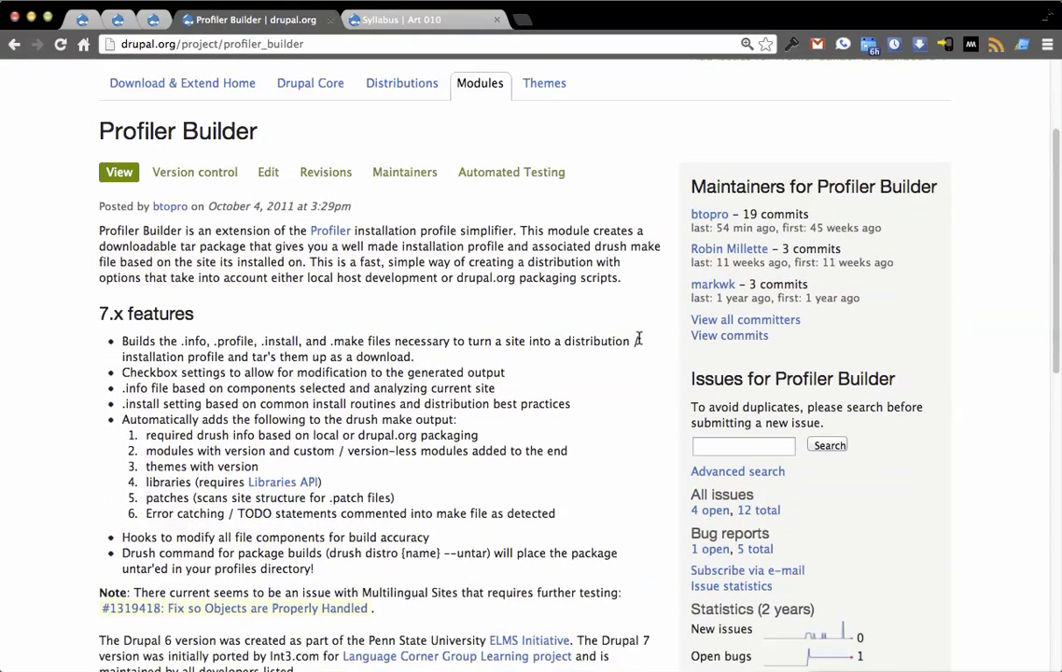
scroll(633, 345, down, 1)
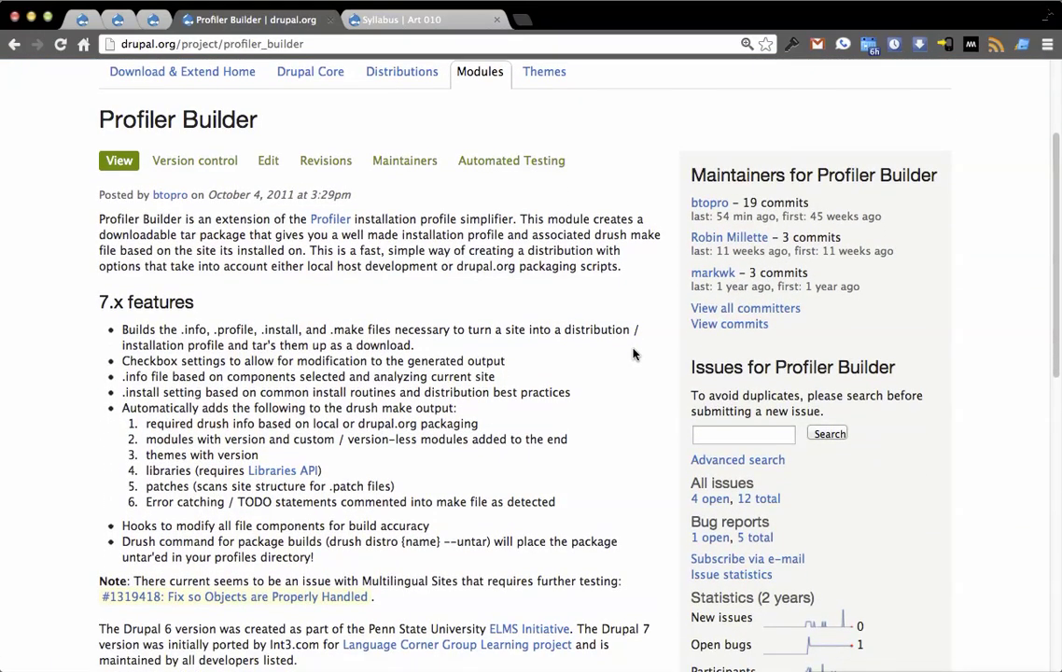
scroll(628, 349, down, 3)
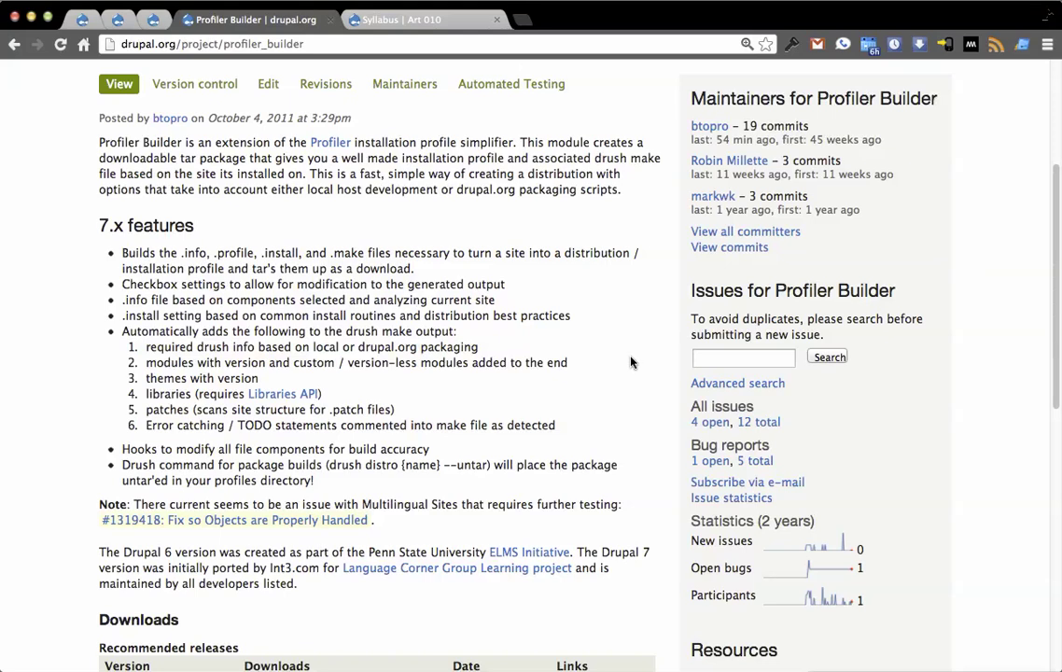
scroll(631, 362, down, 1)
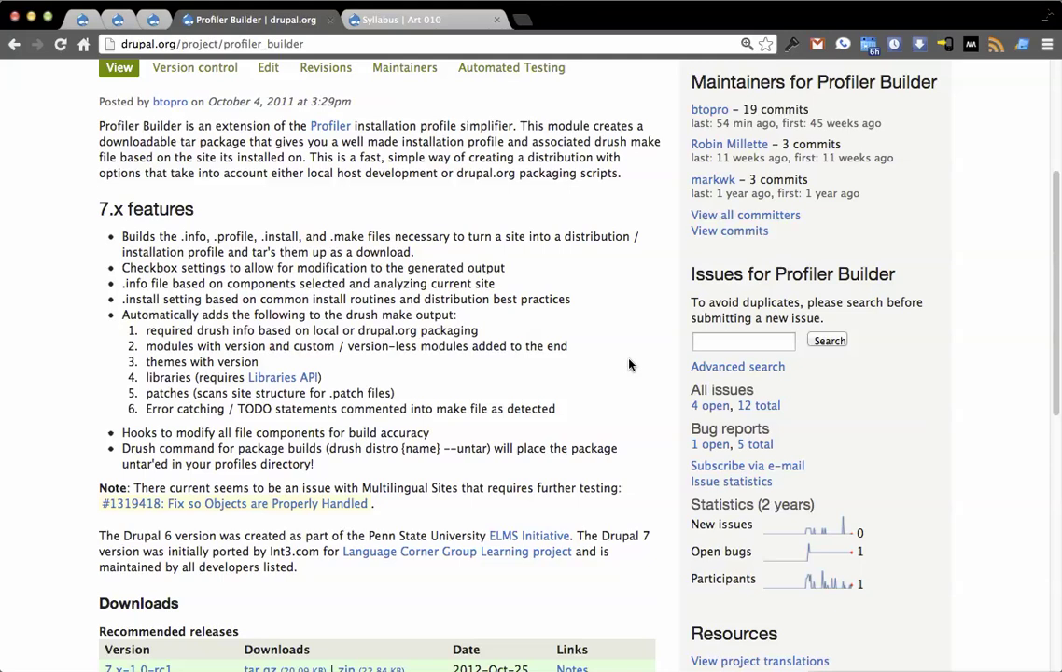
scroll(630, 365, down, 3)
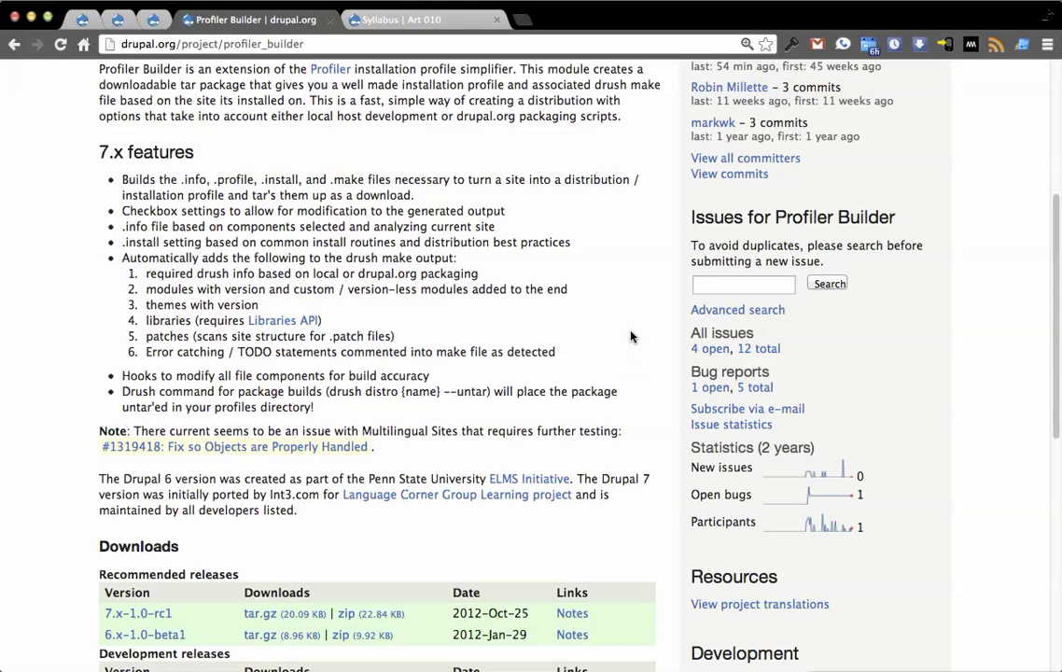
scroll(632, 335, down, 3)
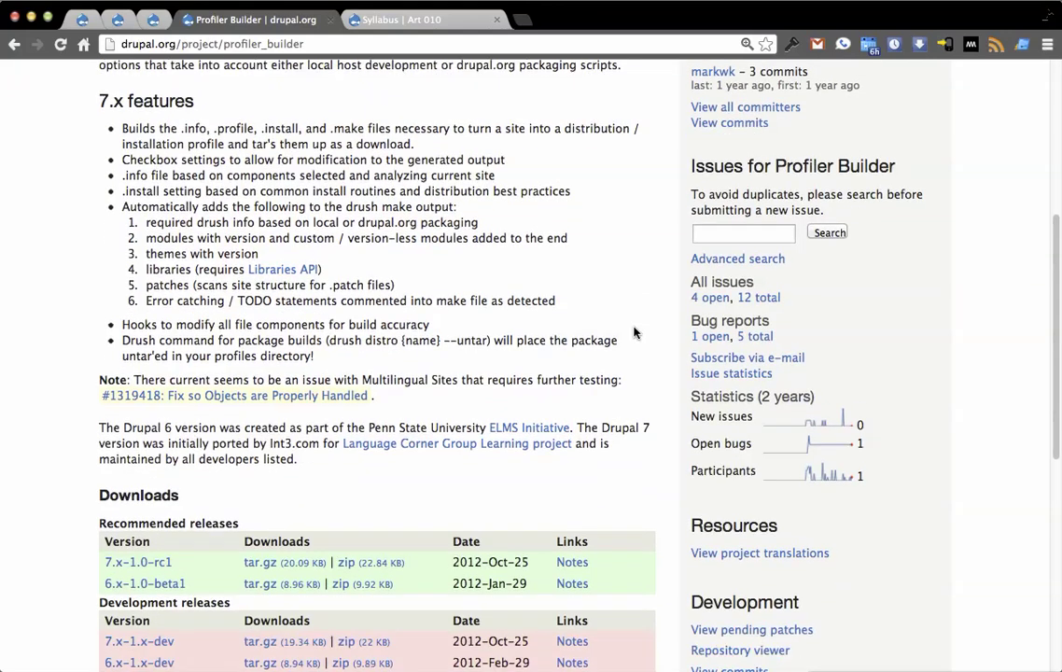
scroll(635, 332, down, 1)
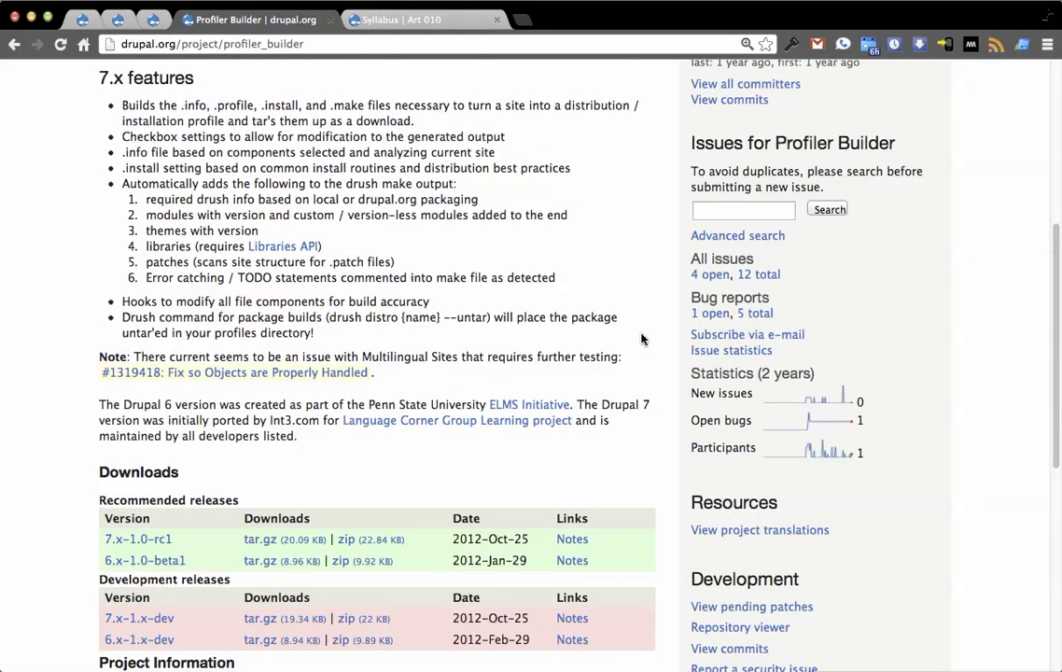
scroll(640, 336, down, 4)
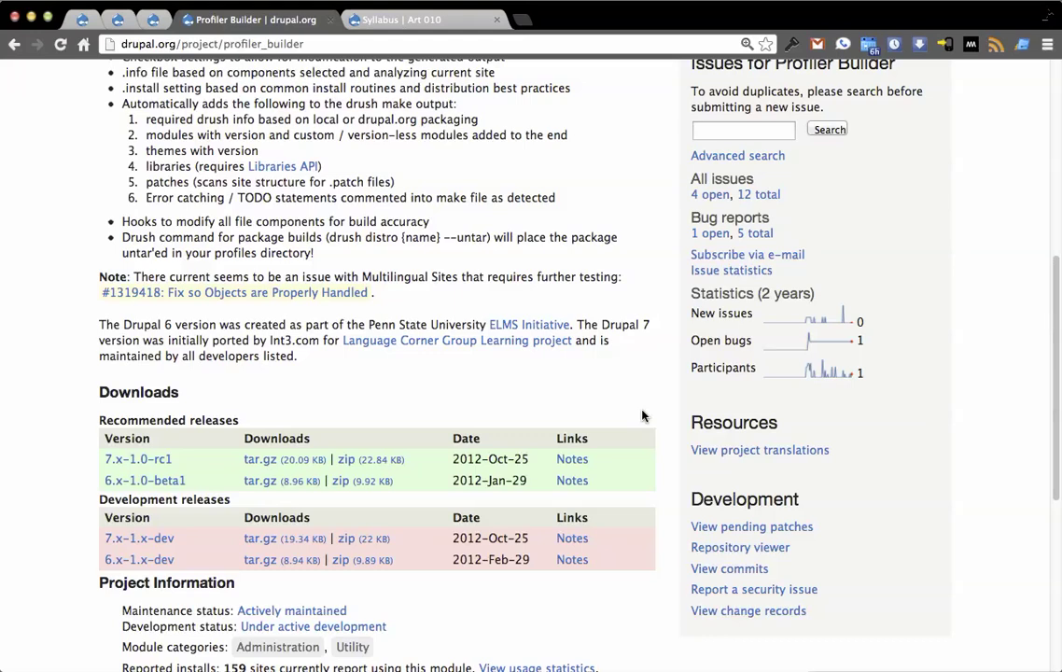
scroll(644, 391, up, 1)
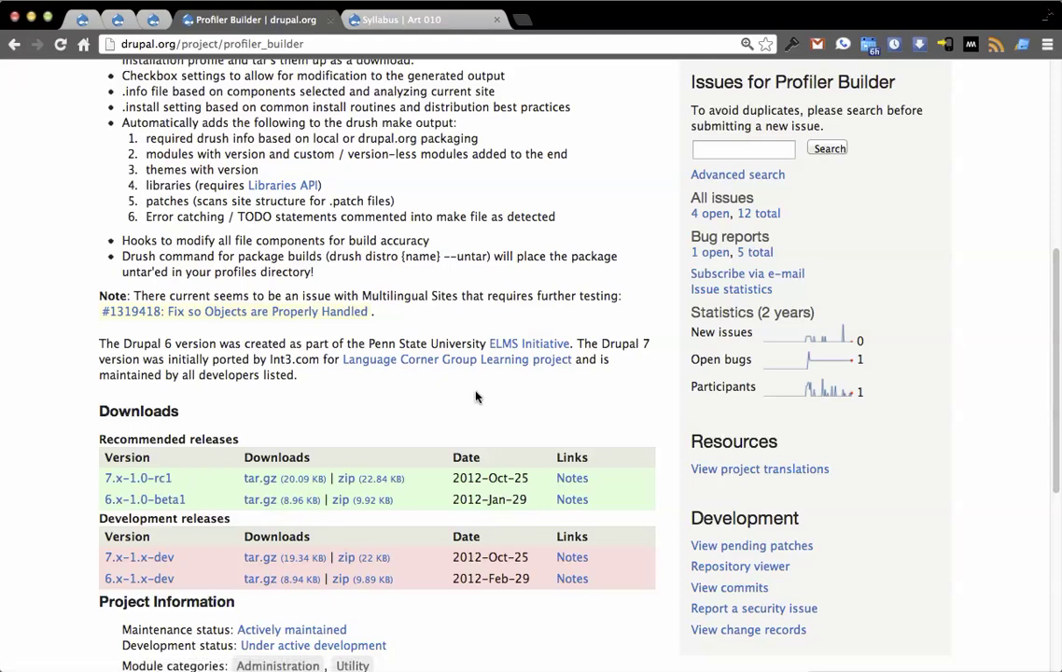
Switch to the local Art 010 site and open its Profiler Builder development configuration page
click(392, 23)
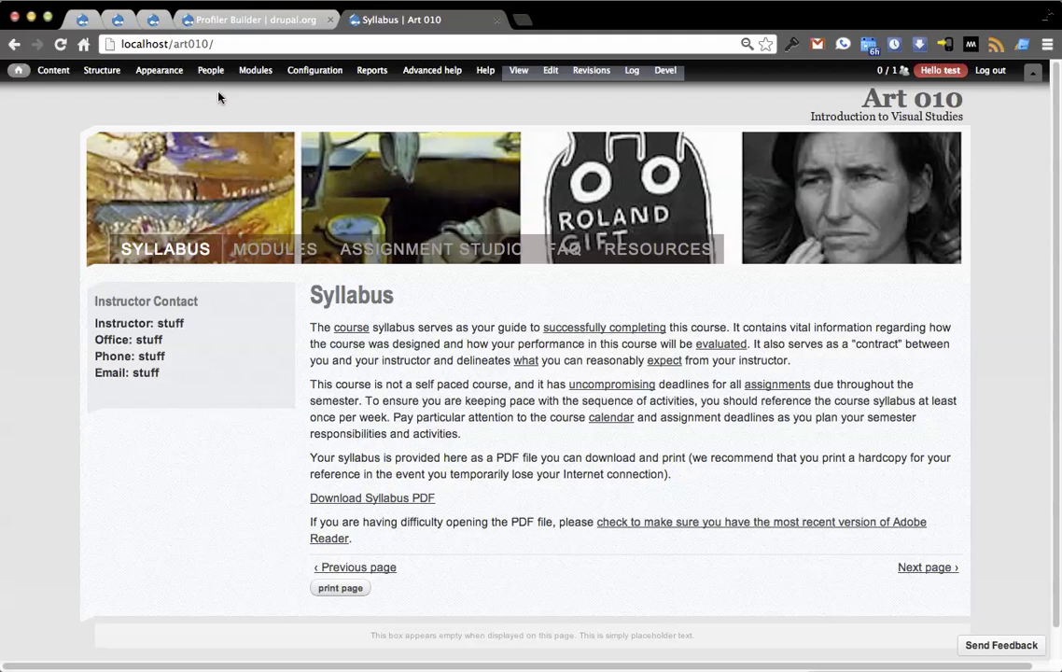
mouse_move(364, 82)
mouse_move(317, 76)
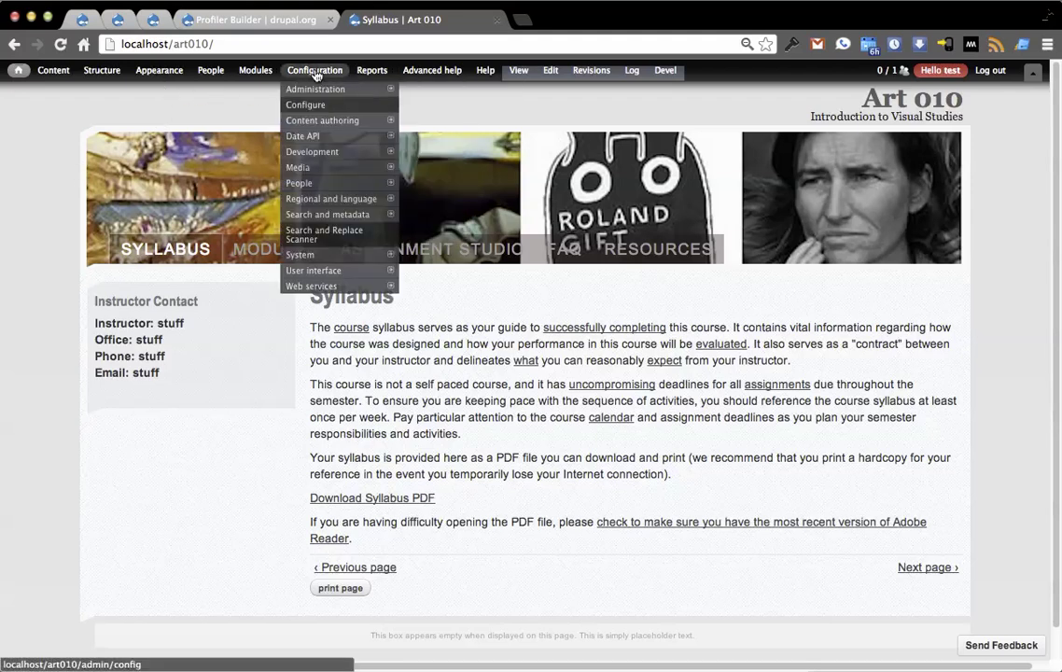
mouse_move(328, 153)
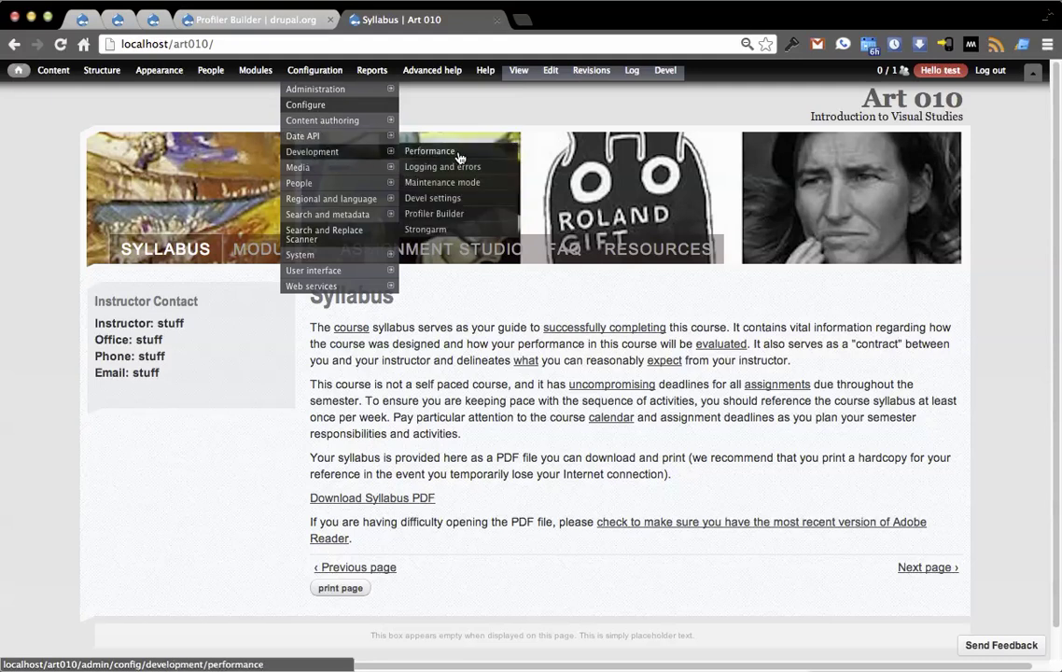
click(438, 213)
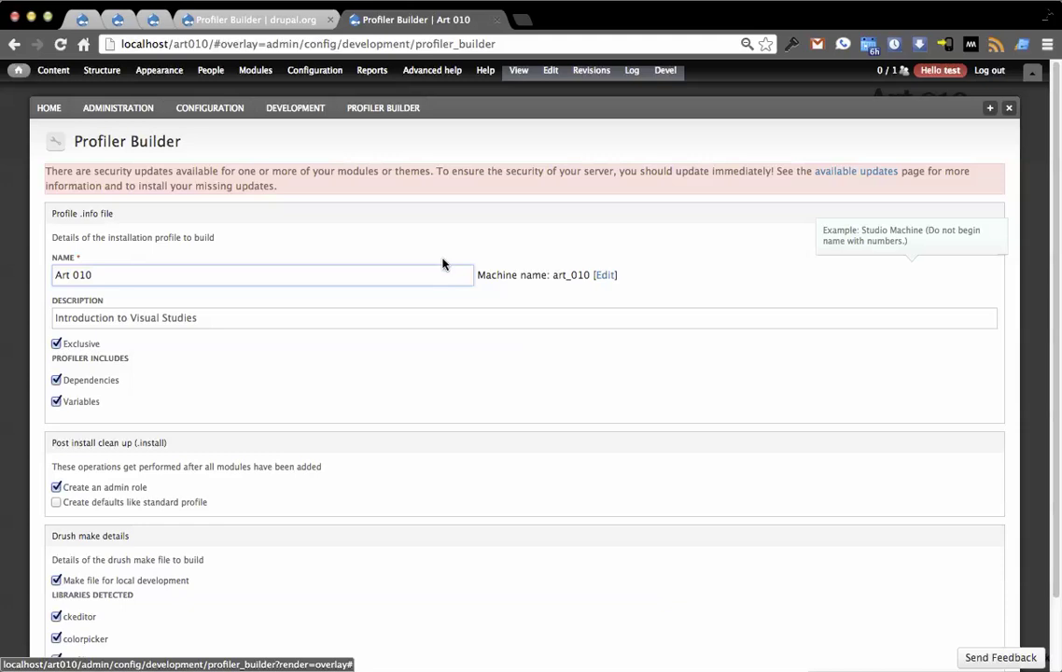
Review the installation profile's name, machine name and description in the profile .info file settings
scroll(392, 232, down, 1)
scroll(382, 232, down, 1)
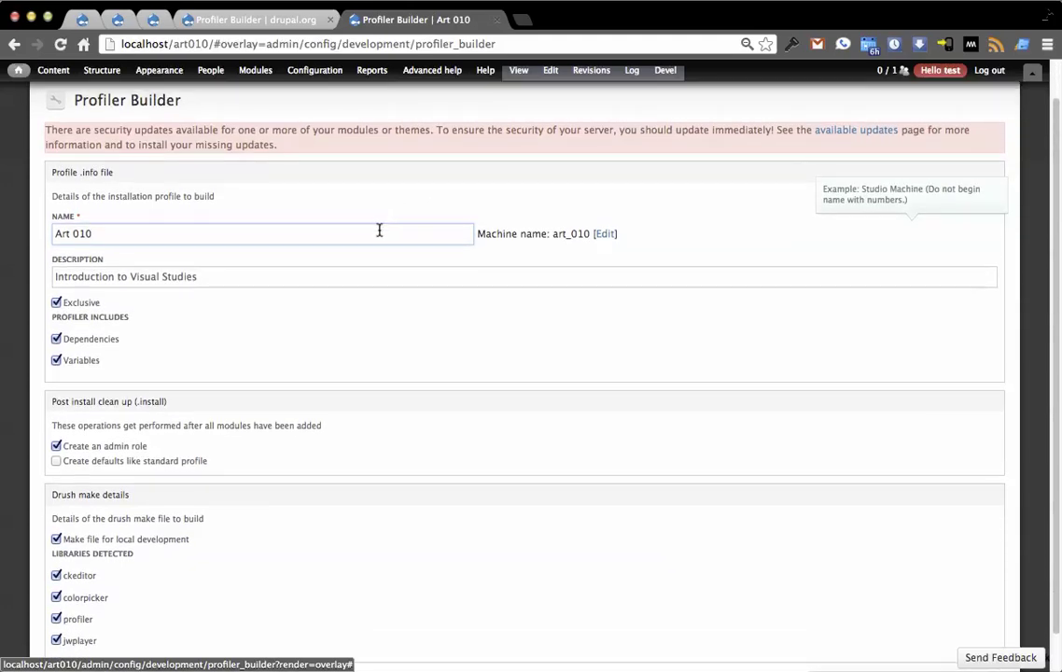
scroll(378, 257, down, 1)
scroll(391, 406, up, 2)
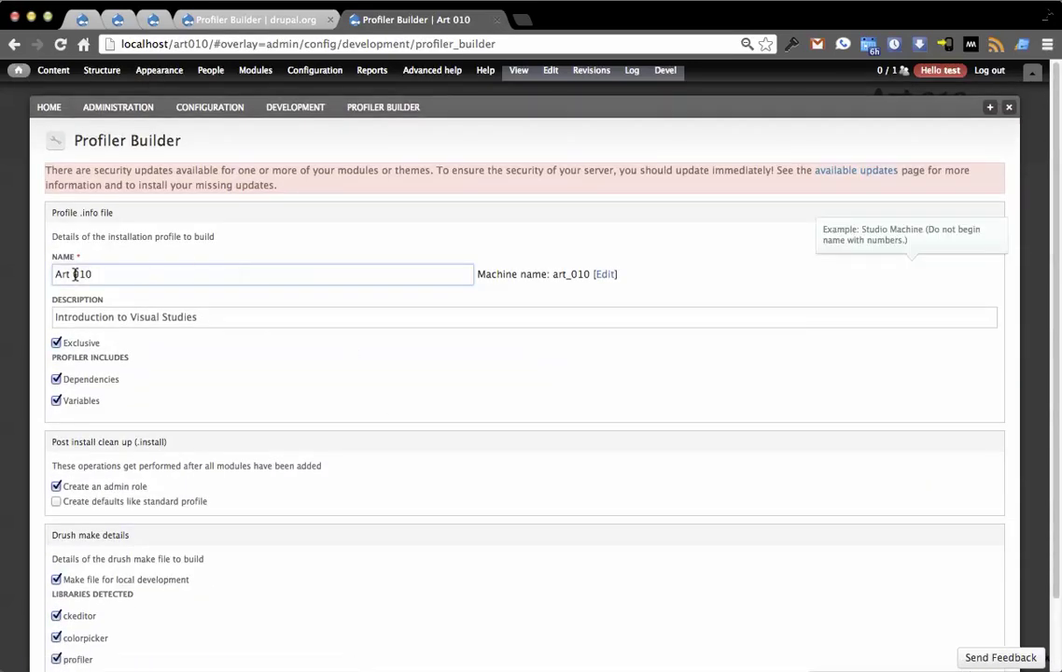
click(104, 273)
double_click(562, 273)
click(550, 275)
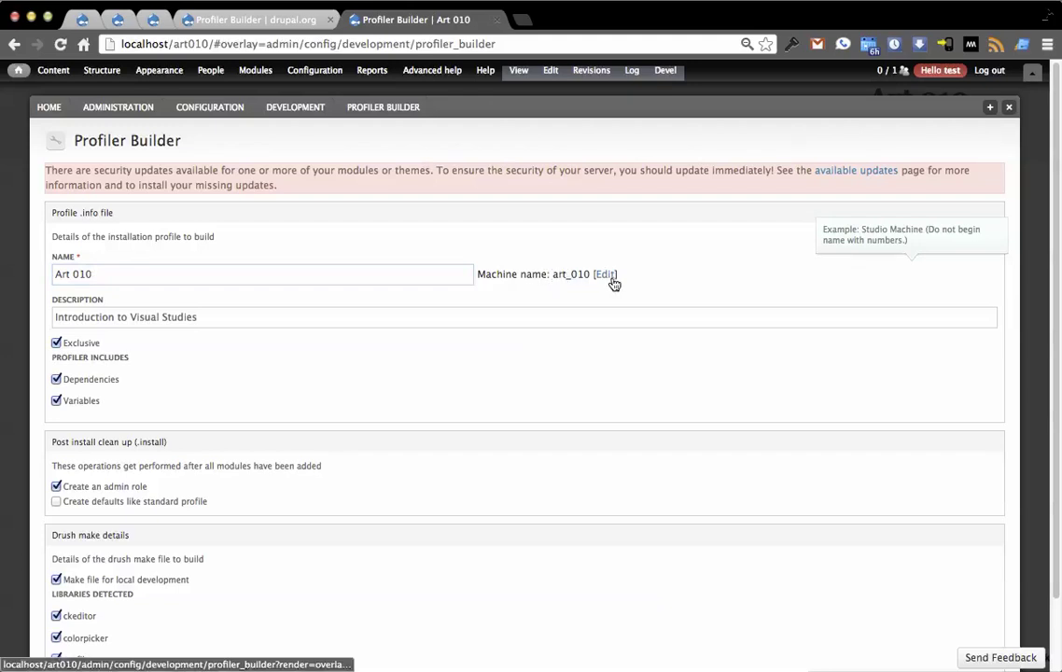
scroll(368, 256, down, 1)
click(364, 292)
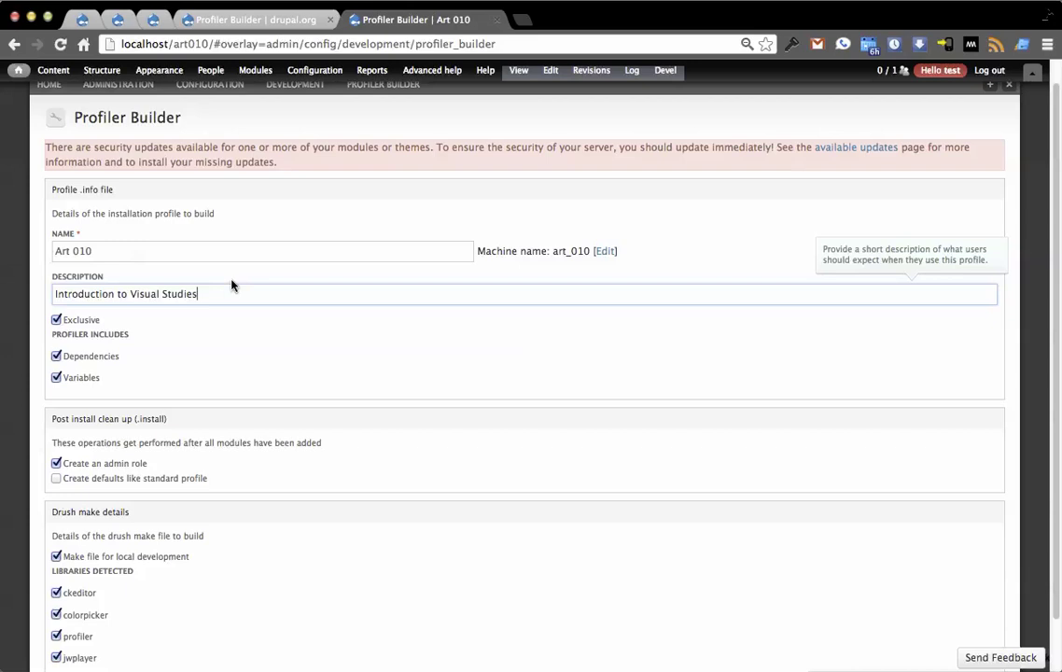
Examine the Exclusive option, the Dependencies and Variables includes, and the post-install clean-up options with their help text
scroll(215, 291, down, 1)
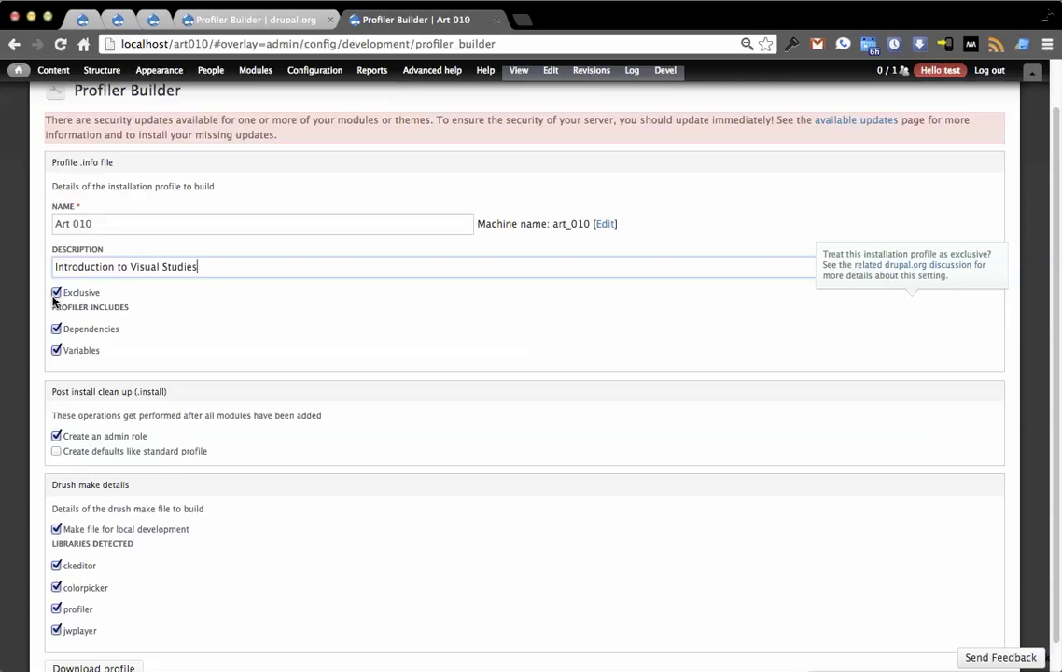
scroll(53, 301, down, 1)
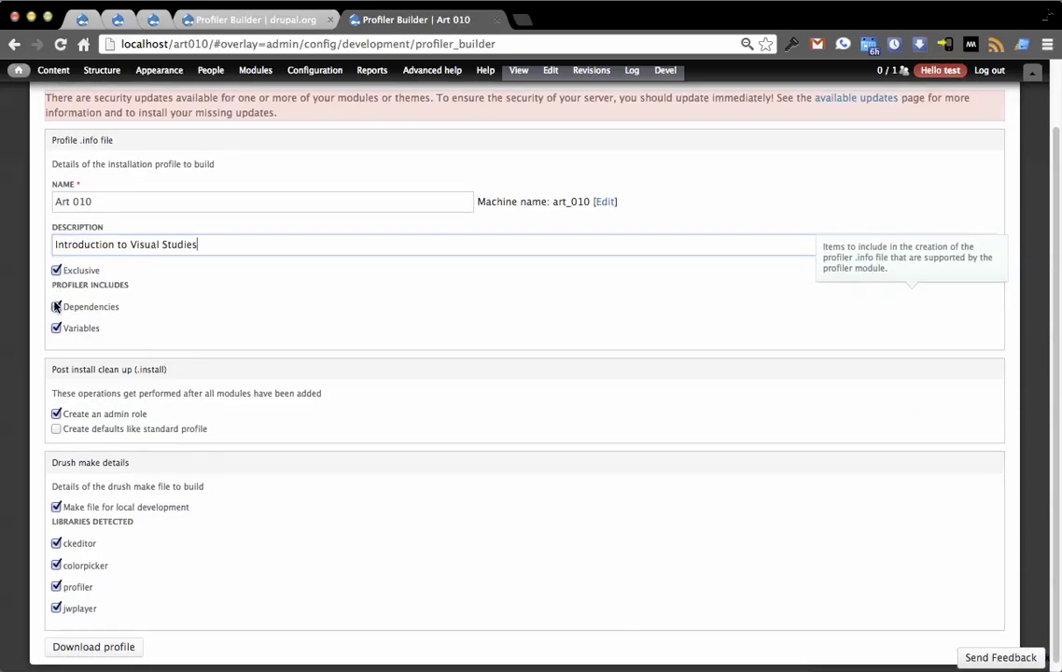
click(56, 306)
scroll(60, 373, down, 1)
mouse_move(58, 408)
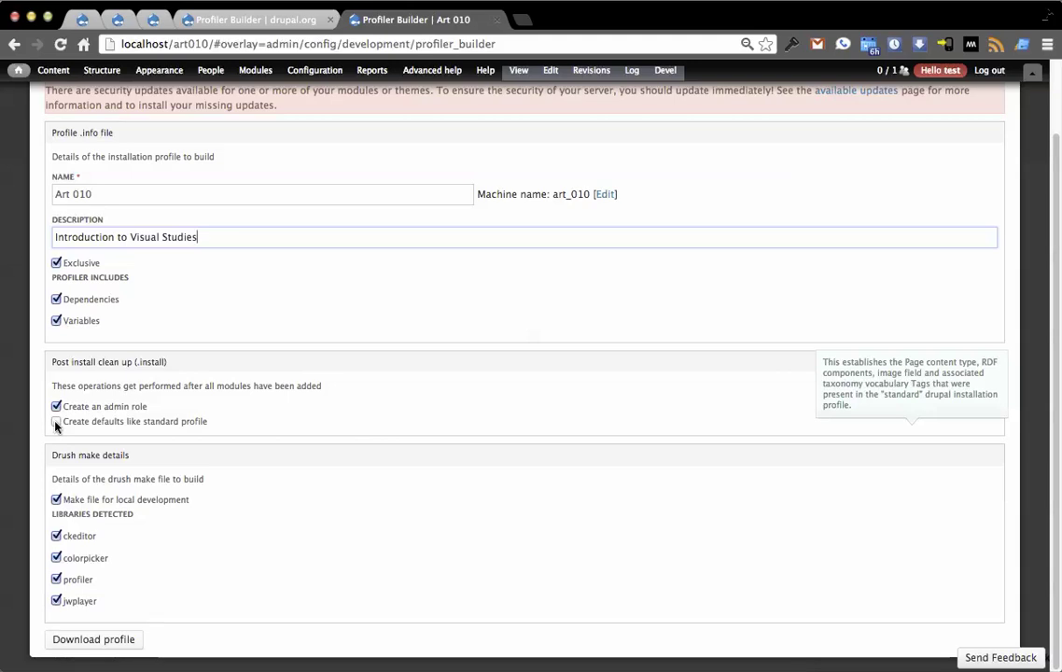
Toggle the standard-profile defaults and admin role post-install options, restoring each to its original setting
click(56, 421)
click(56, 421)
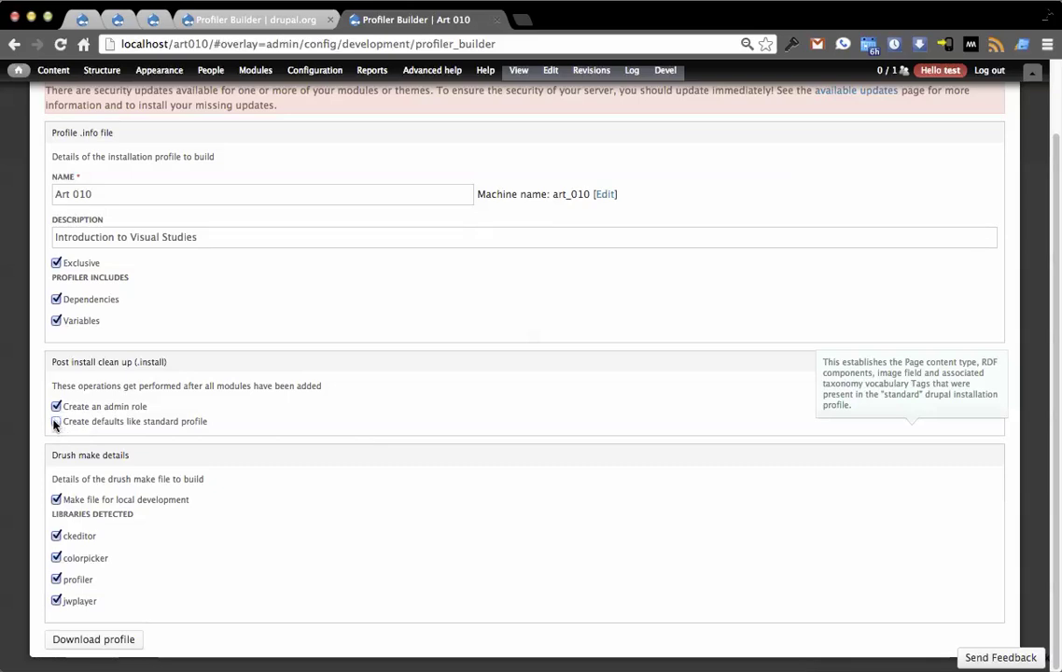
click(56, 407)
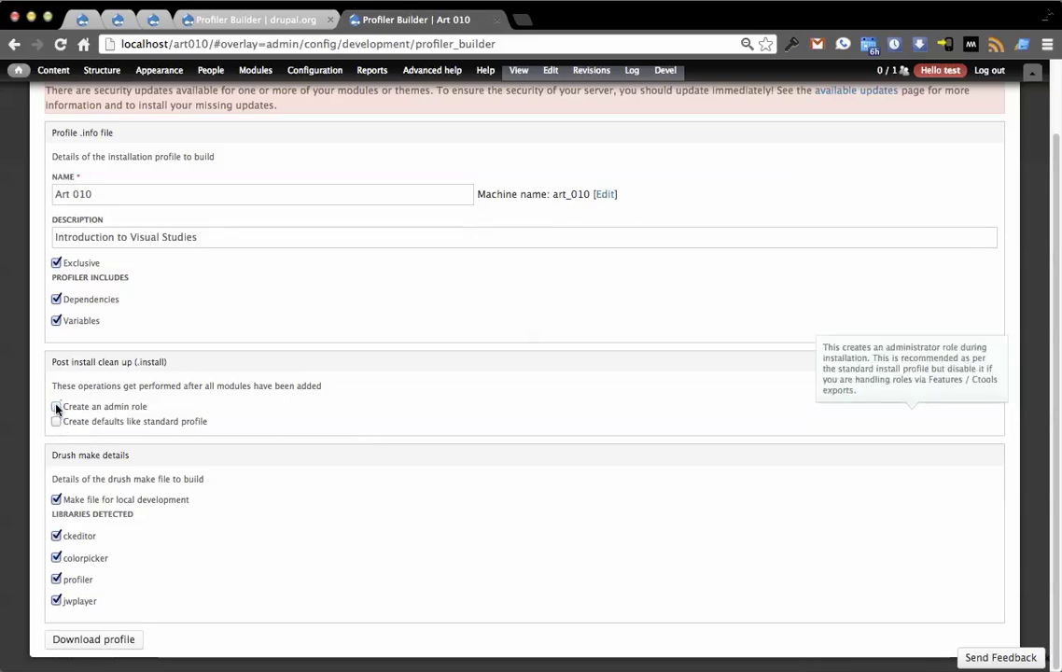
click(104, 407)
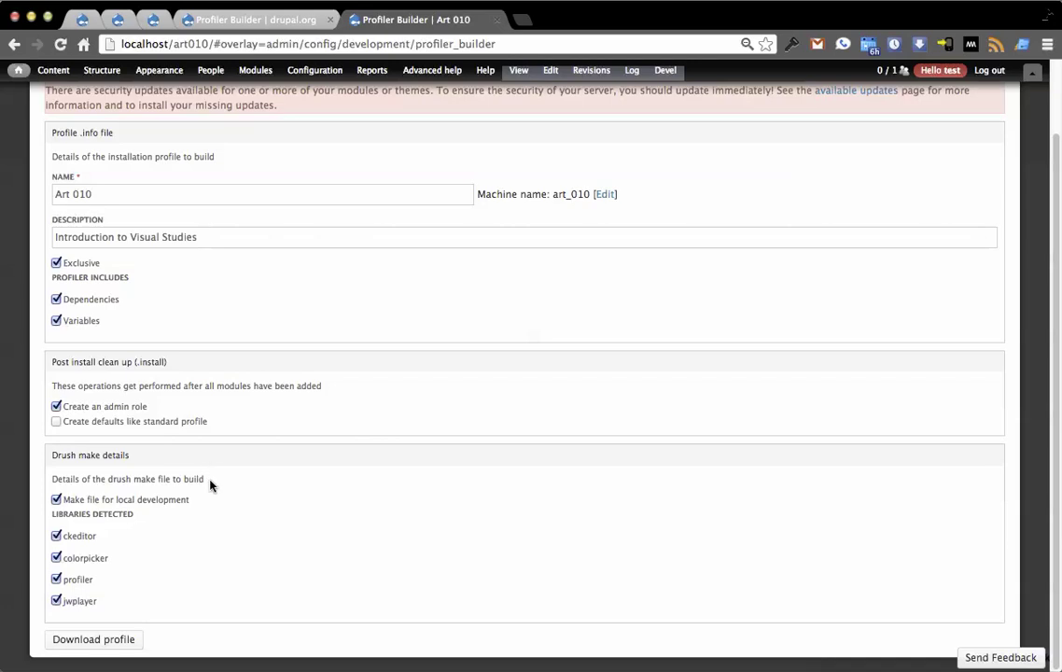
Check the local development make file and detected libraries options, and download the Art 010 installation profile
mouse_move(53, 505)
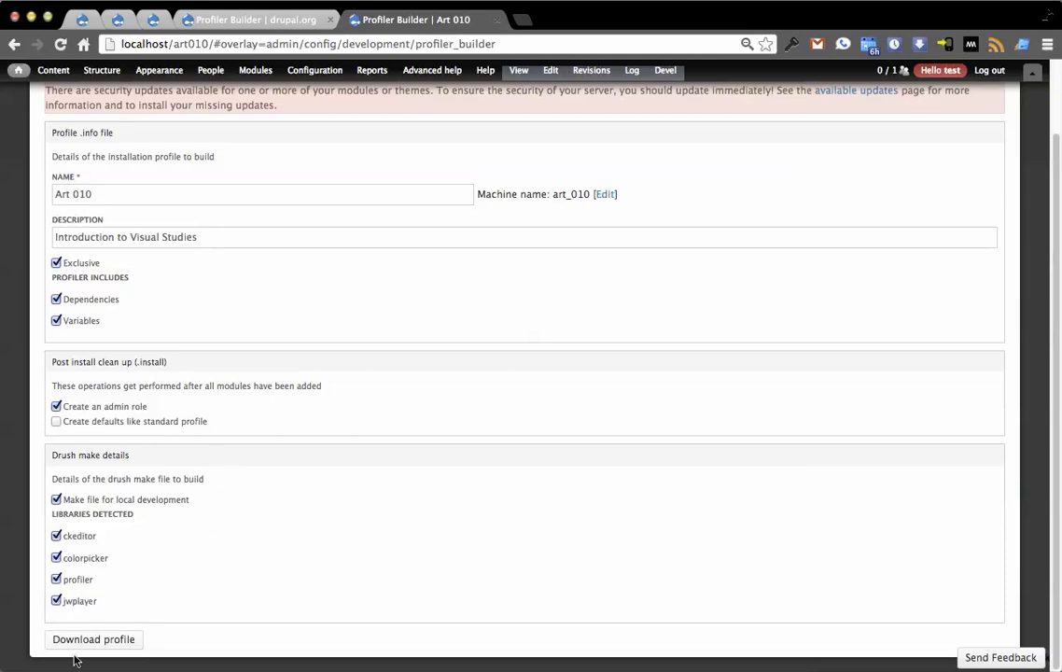
click(135, 639)
scroll(124, 592, down, 2)
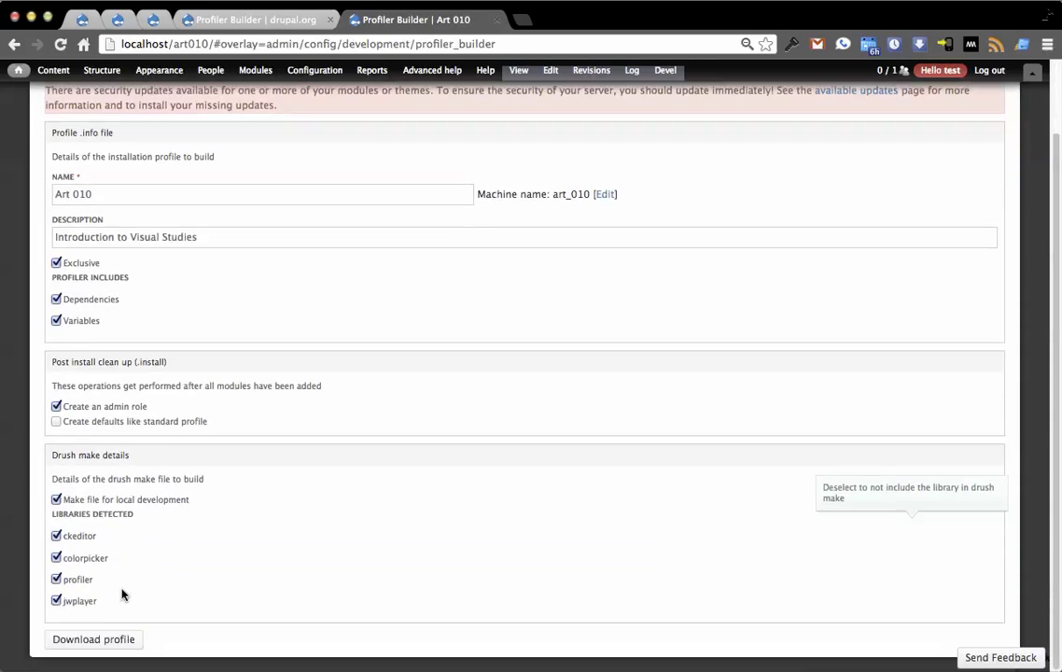
click(104, 647)
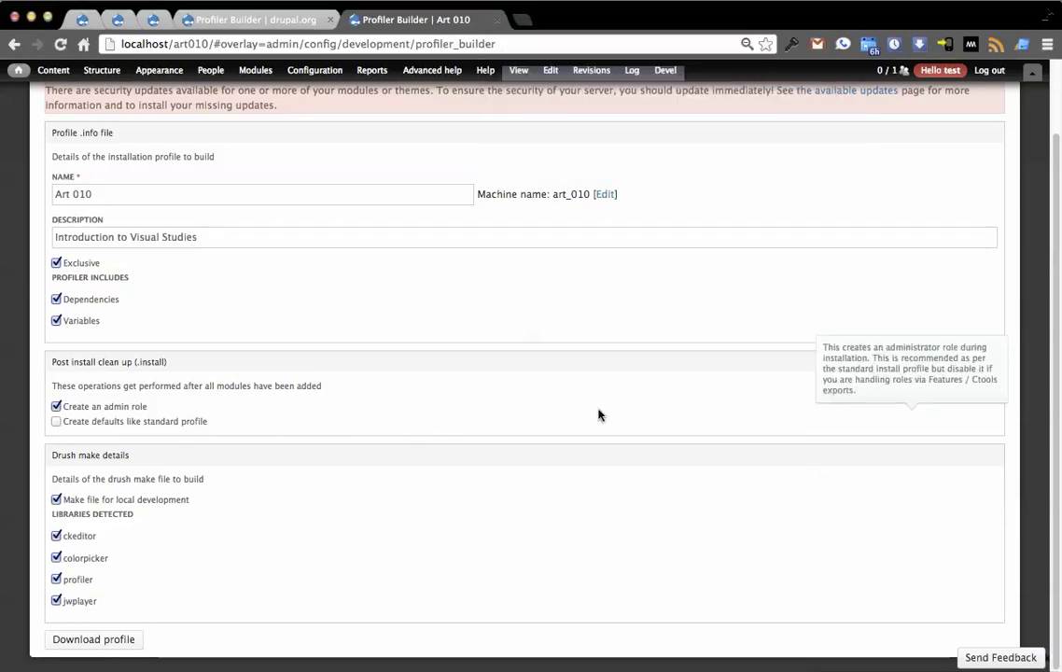
Switch to Finder and show the contents of the art_010 folder in Downloads
drag(1054, 191, 753, 194)
click(411, 270)
click(394, 256)
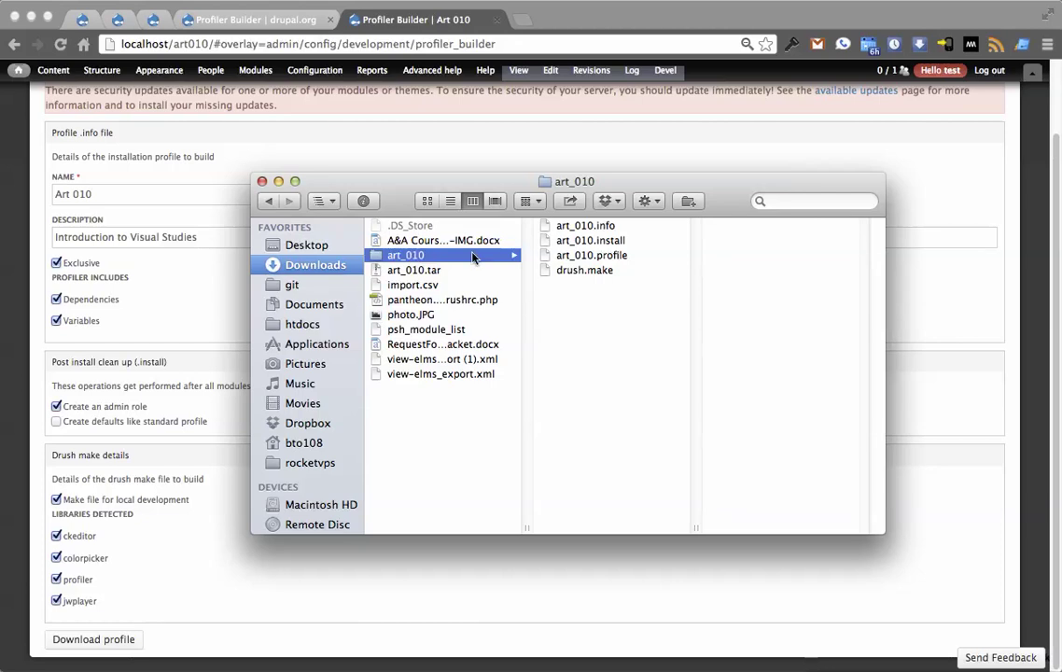
Inspect the generated art_010.info, art_010.install, art_010.profile and drush.make files one after another in the file browser
click(601, 229)
key(Down)
key(Down)
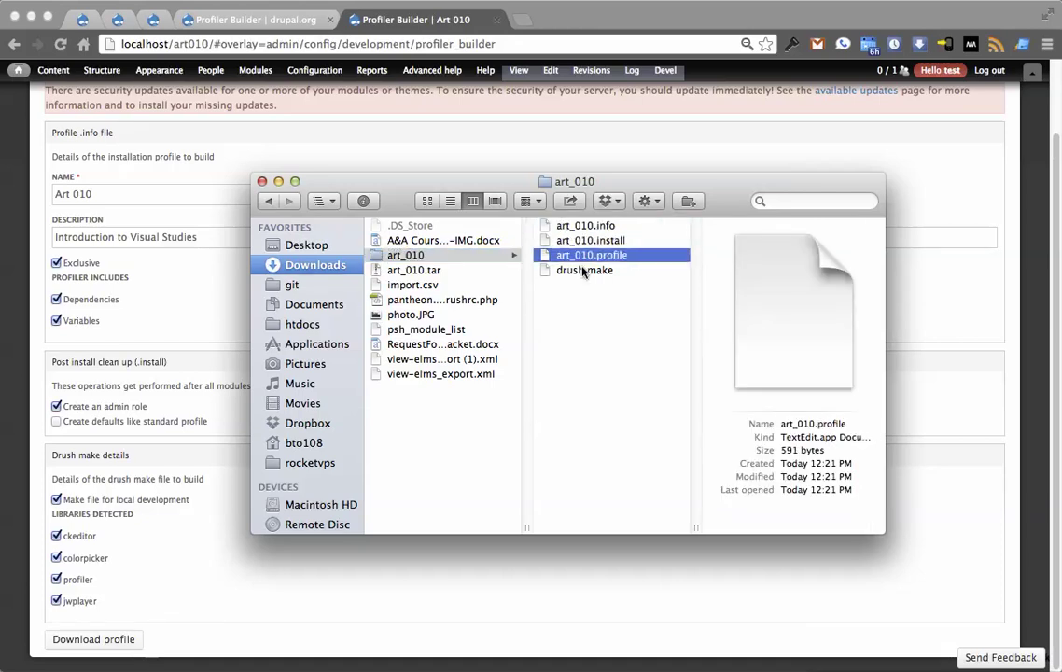
key(Down)
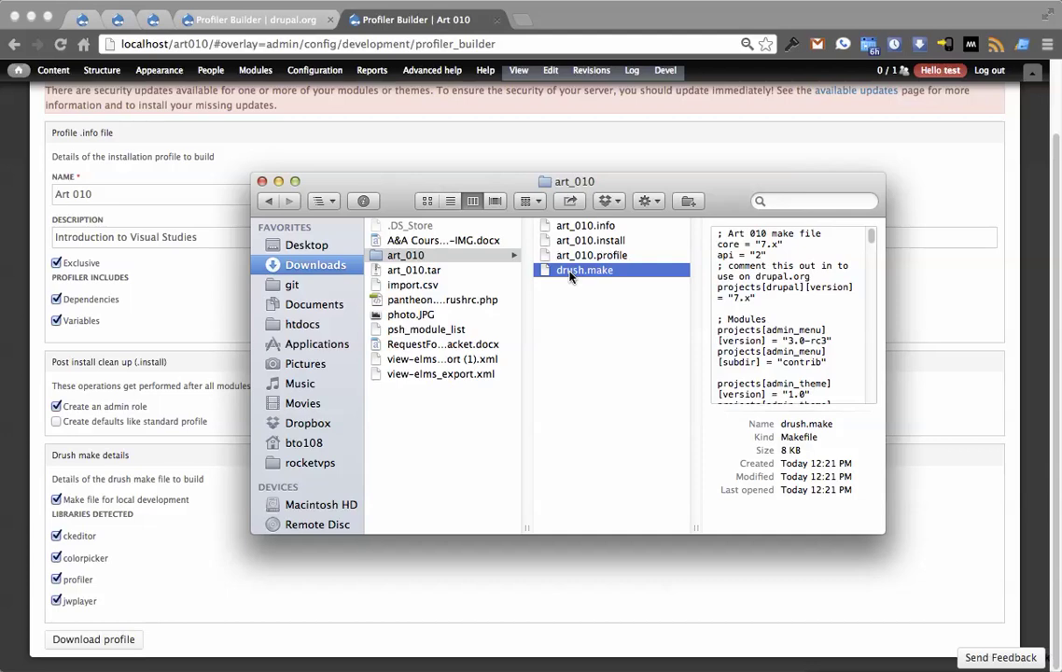
Preview drush.make and read through the core settings and the versions and contrib subdirectories of its module projects
key(space)
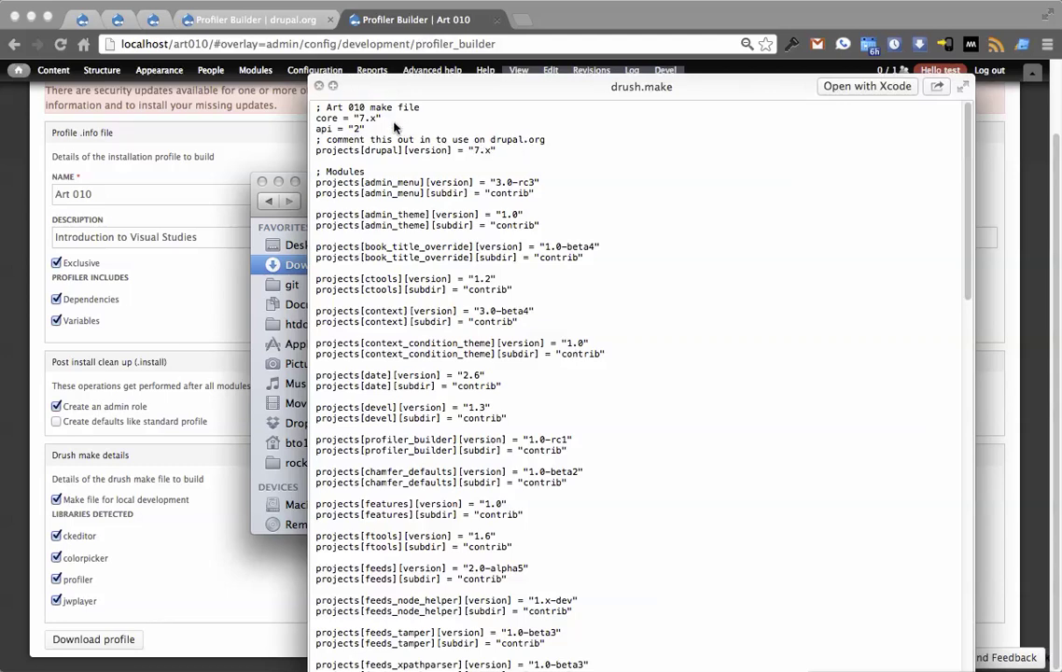
scroll(551, 153, down, 5)
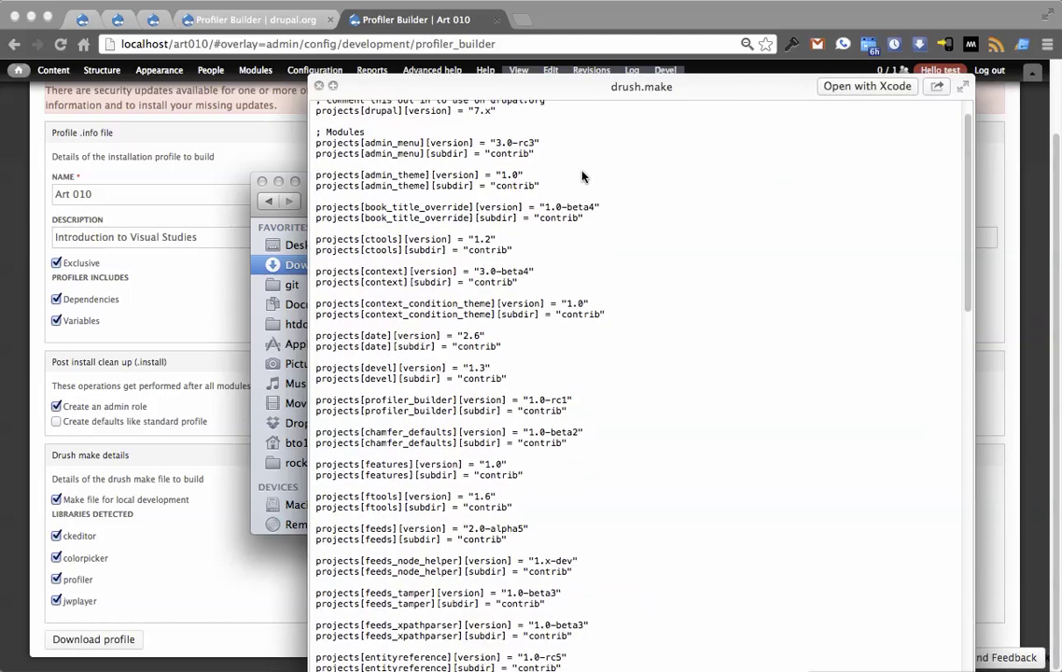
scroll(668, 276, down, 10)
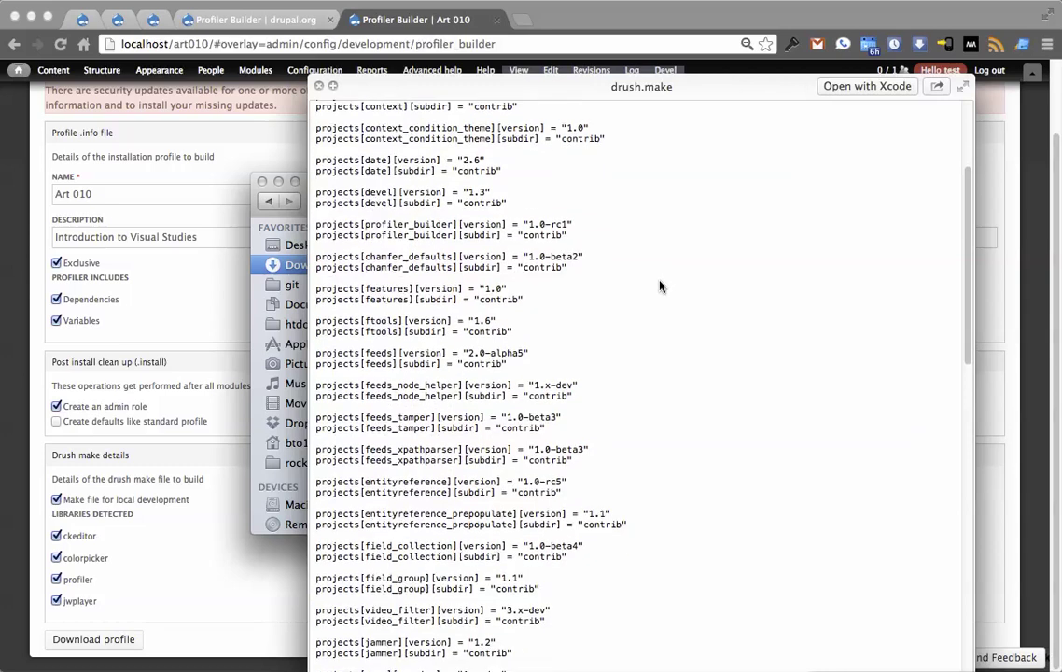
scroll(659, 290, down, 5)
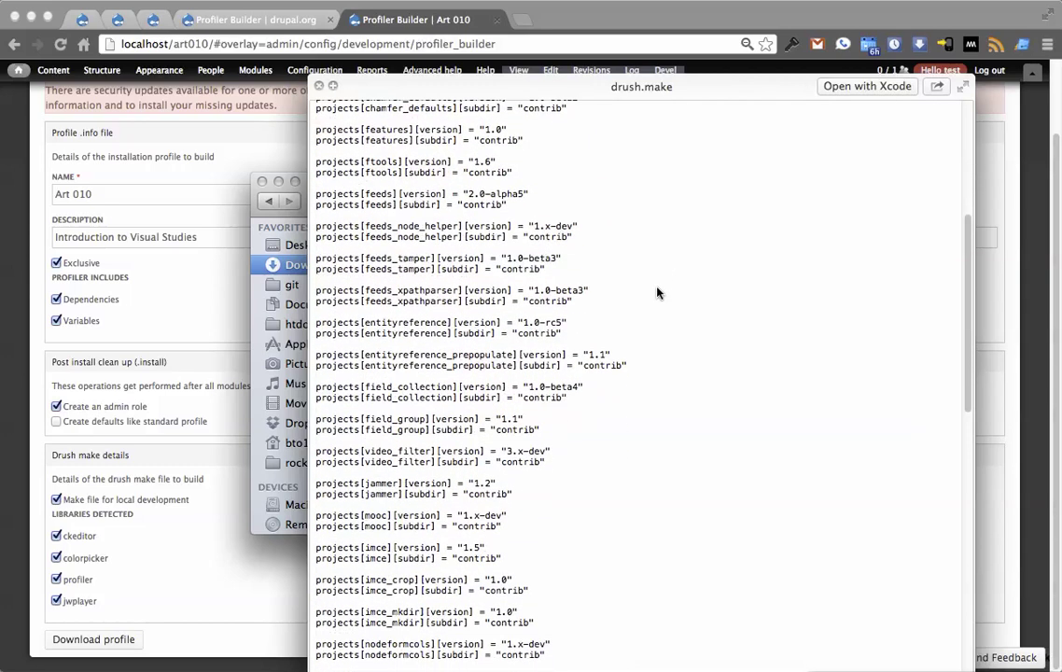
scroll(656, 294, down, 3)
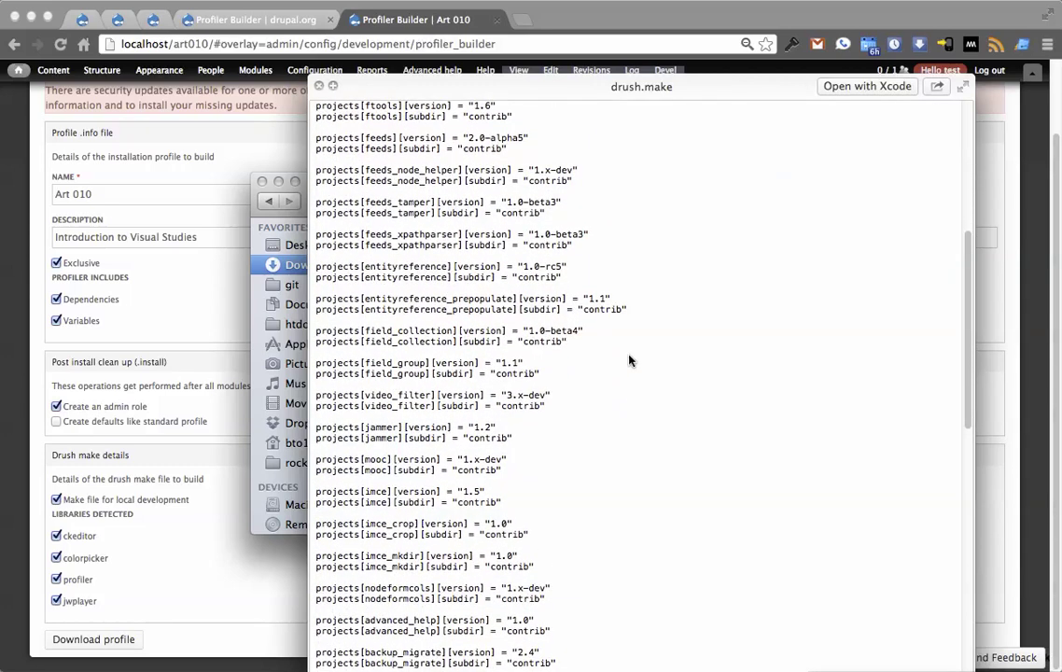
scroll(614, 350, down, 1)
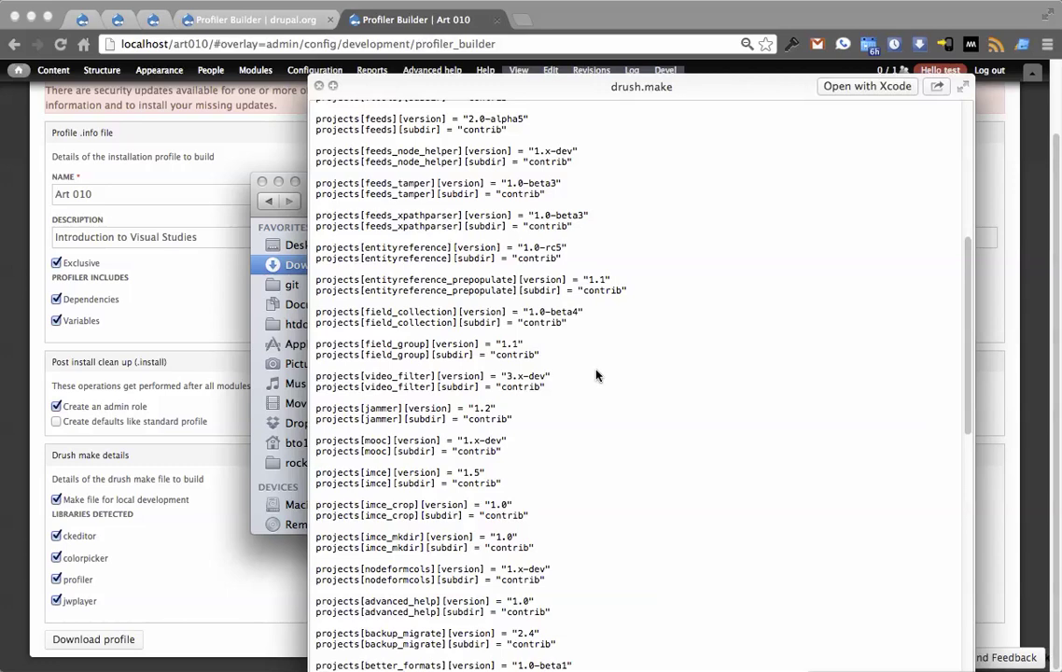
scroll(597, 376, down, 1)
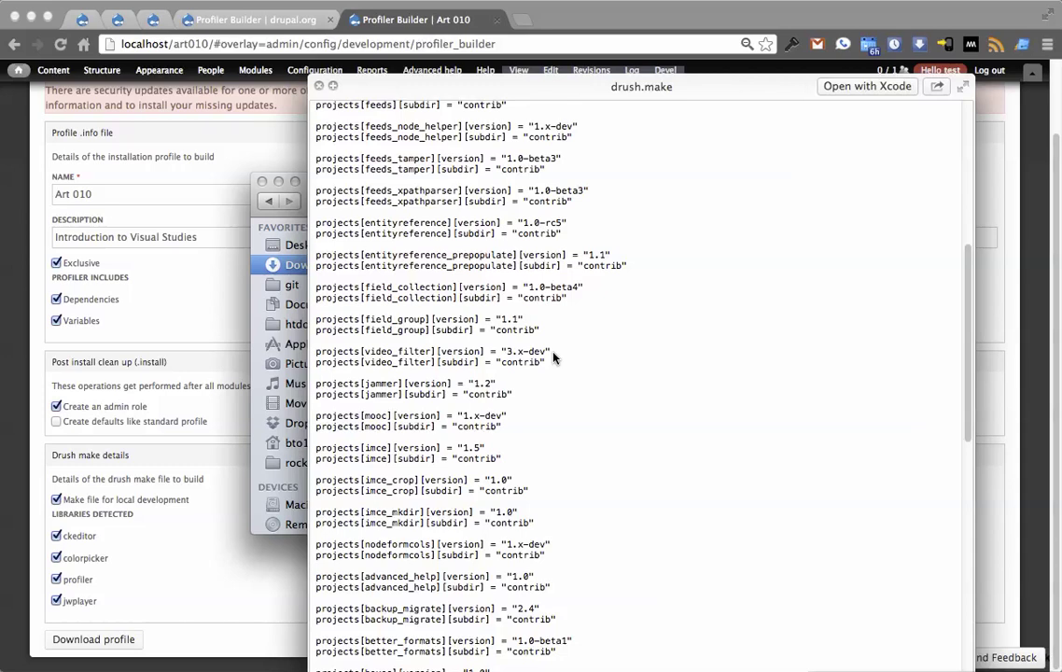
scroll(554, 357, down, 1)
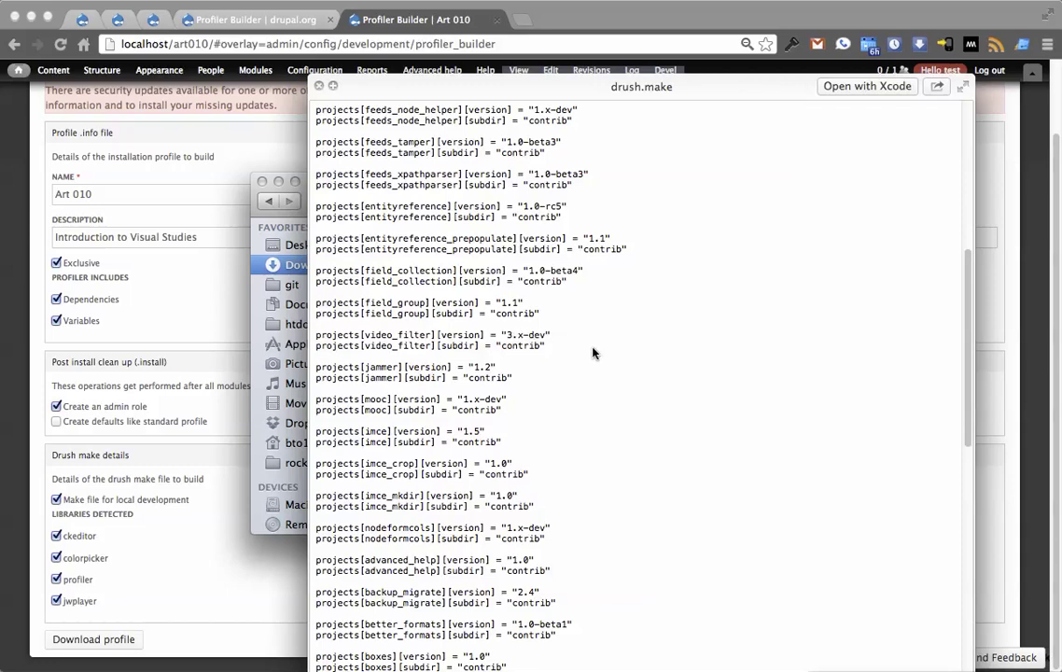
scroll(593, 353, down, 1)
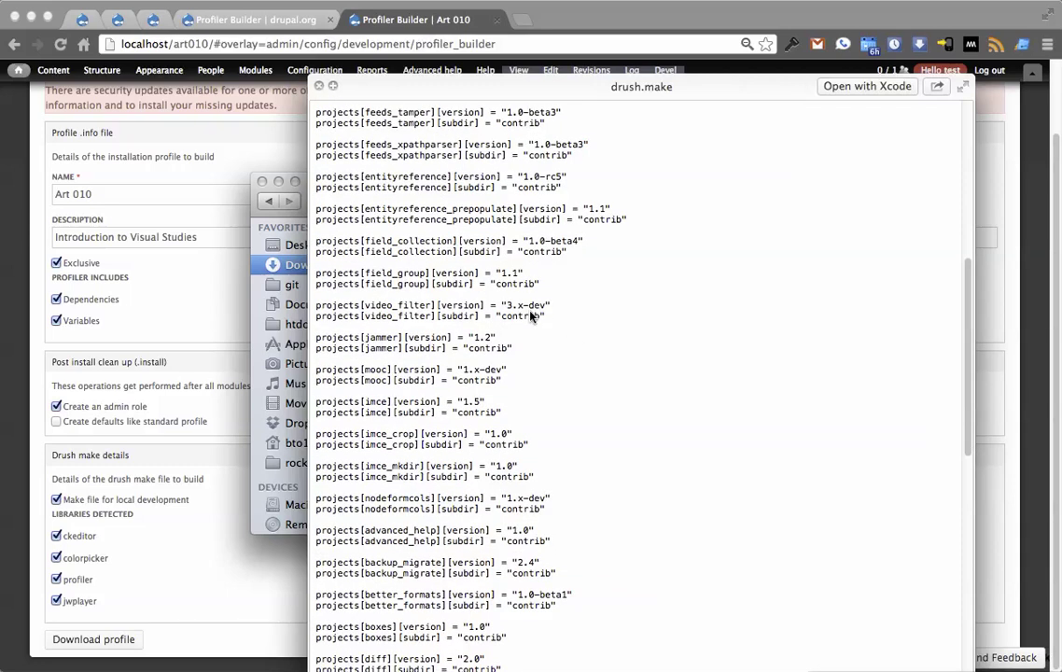
scroll(555, 310, down, 1)
scroll(554, 310, down, 3)
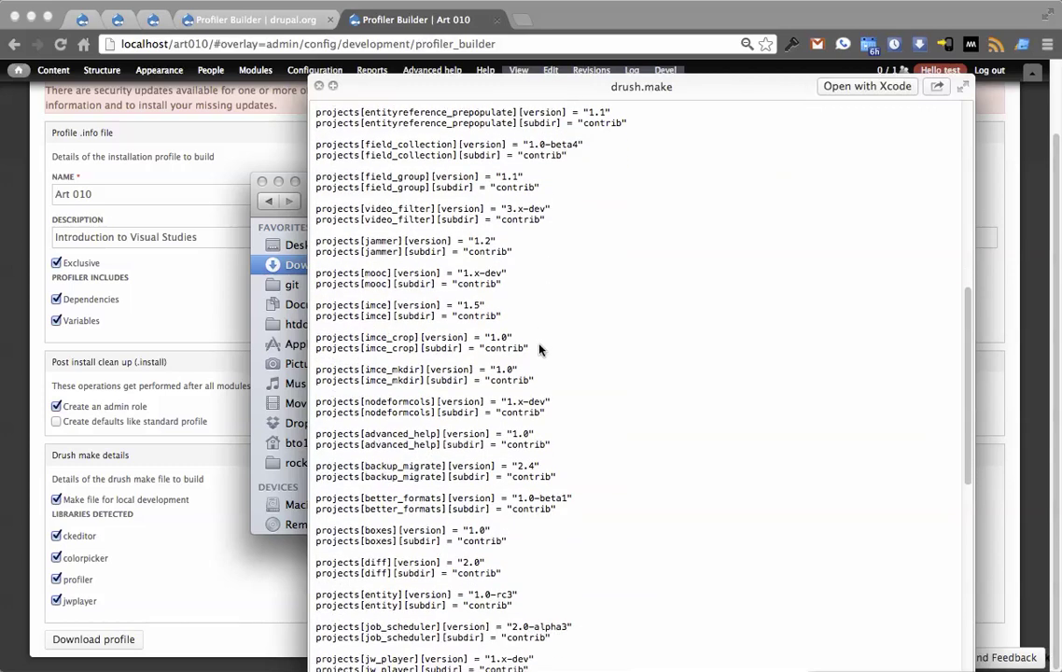
scroll(569, 325, down, 1)
scroll(570, 332, down, 1)
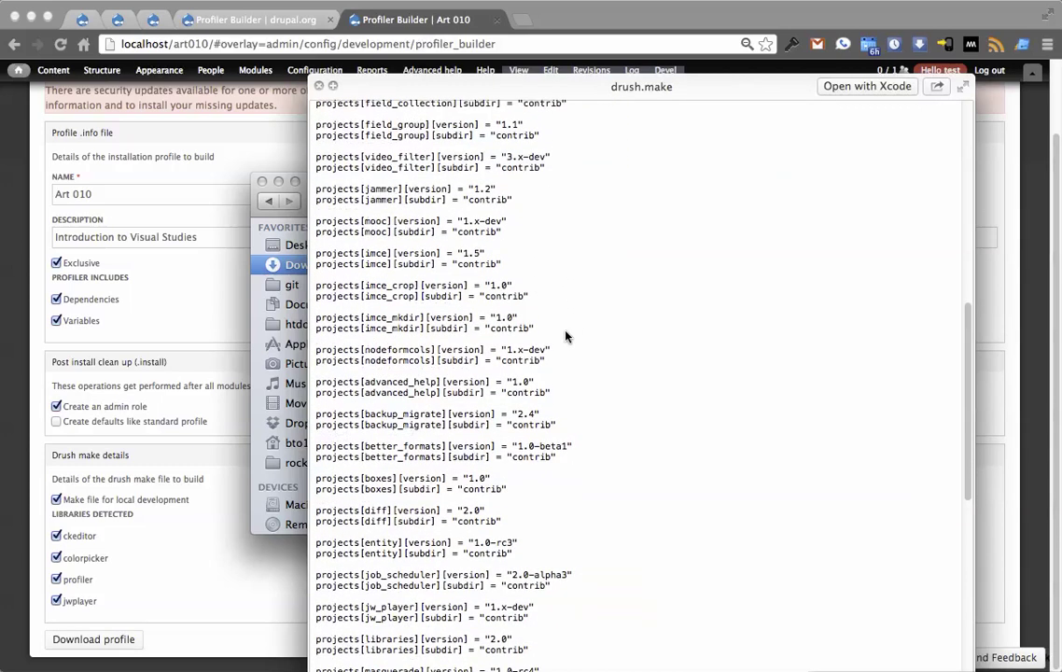
scroll(566, 336, down, 8)
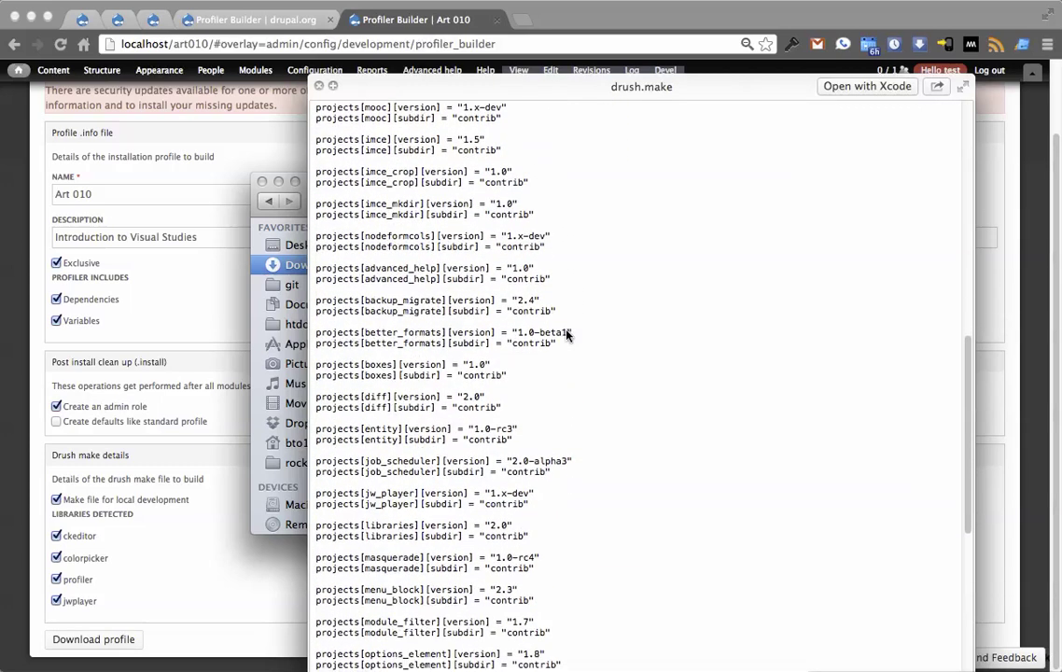
scroll(567, 335, down, 15)
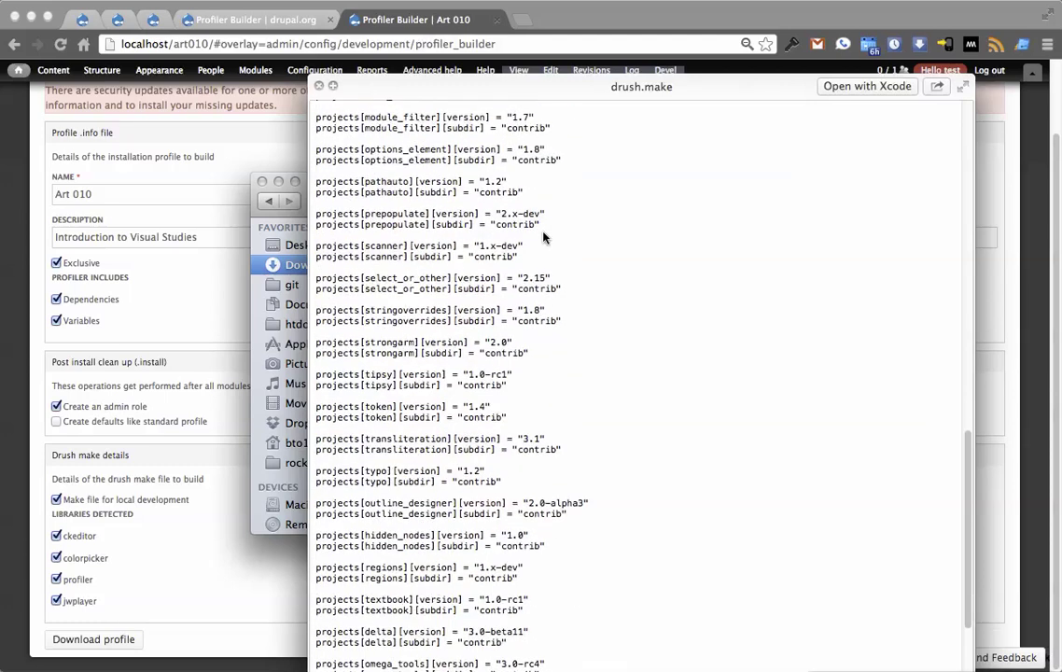
scroll(545, 241, down, 6)
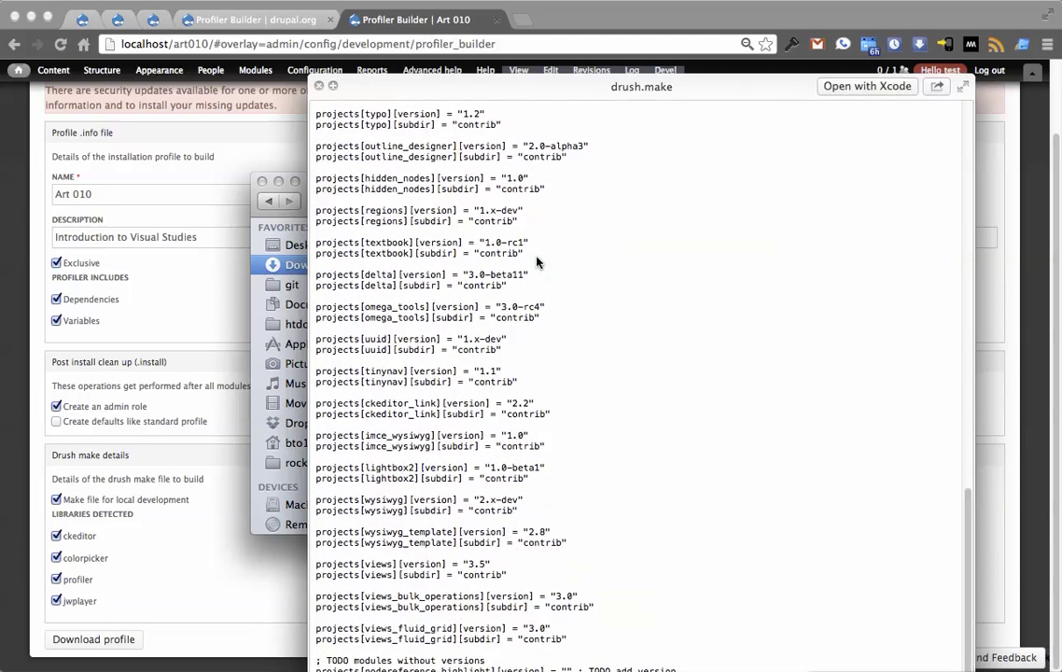
scroll(537, 264, down, 8)
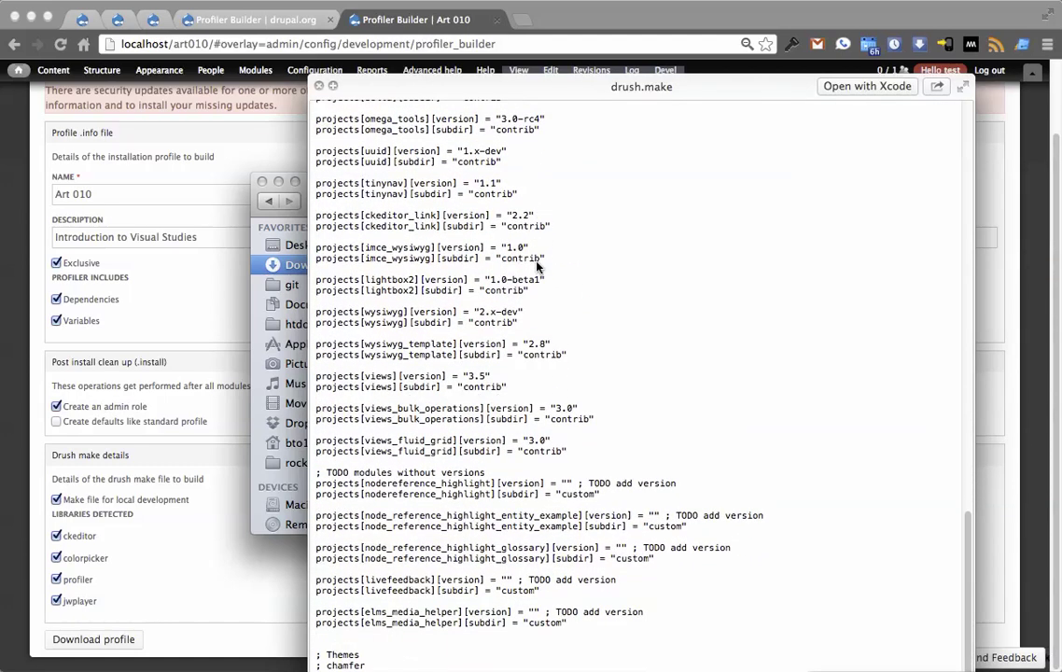
Examine the modules without versions, themes and libraries sections of drush.make, and close the preview
scroll(536, 269, down, 1)
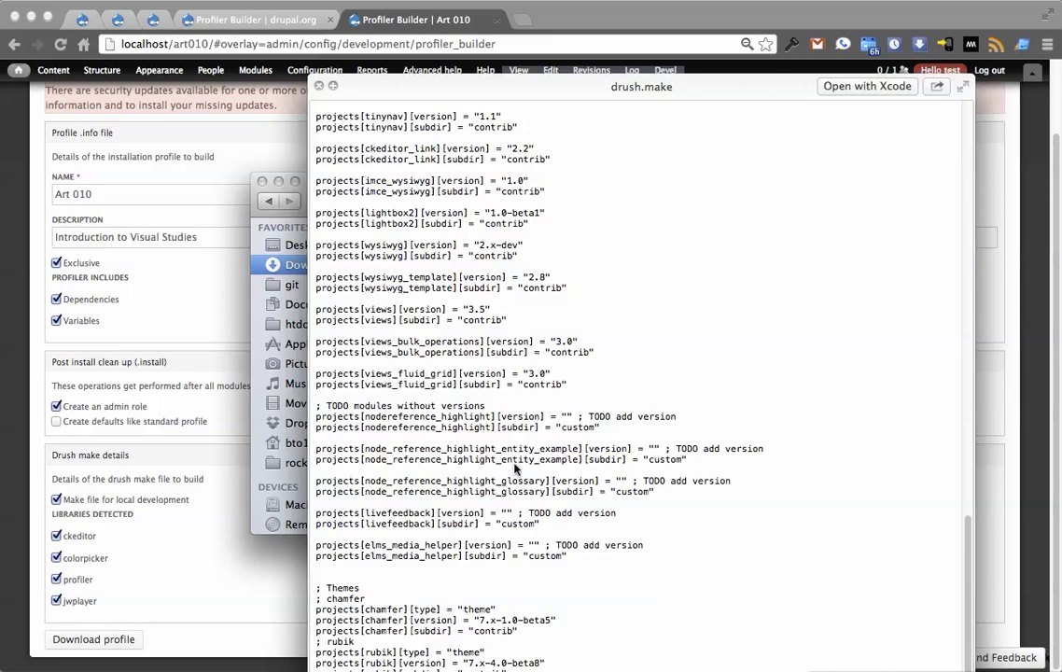
scroll(522, 451, down, 3)
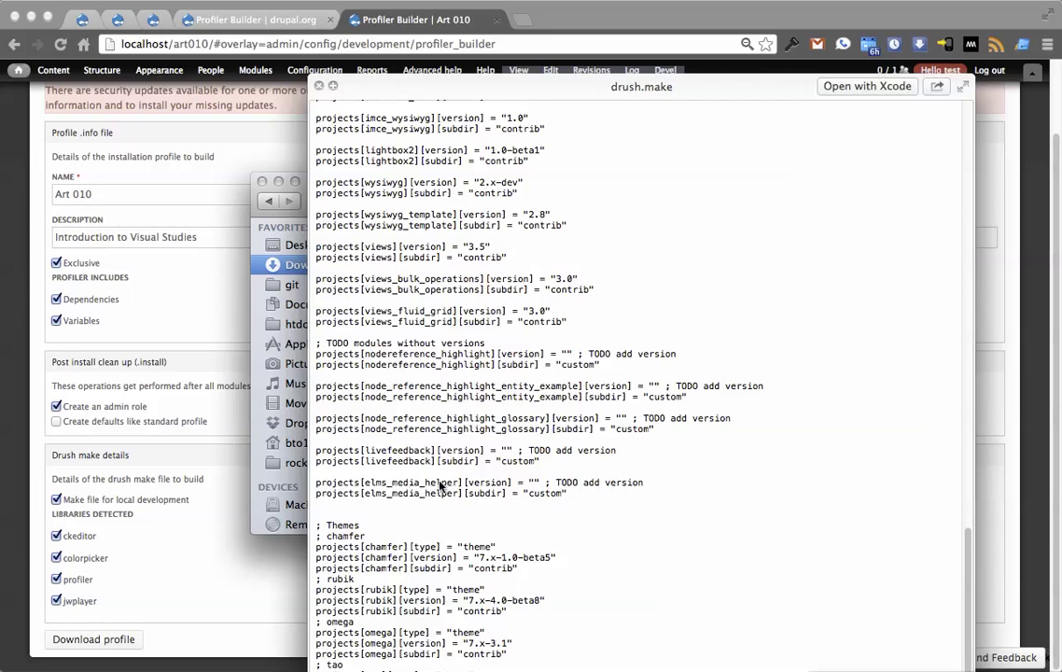
scroll(439, 360, down, 3)
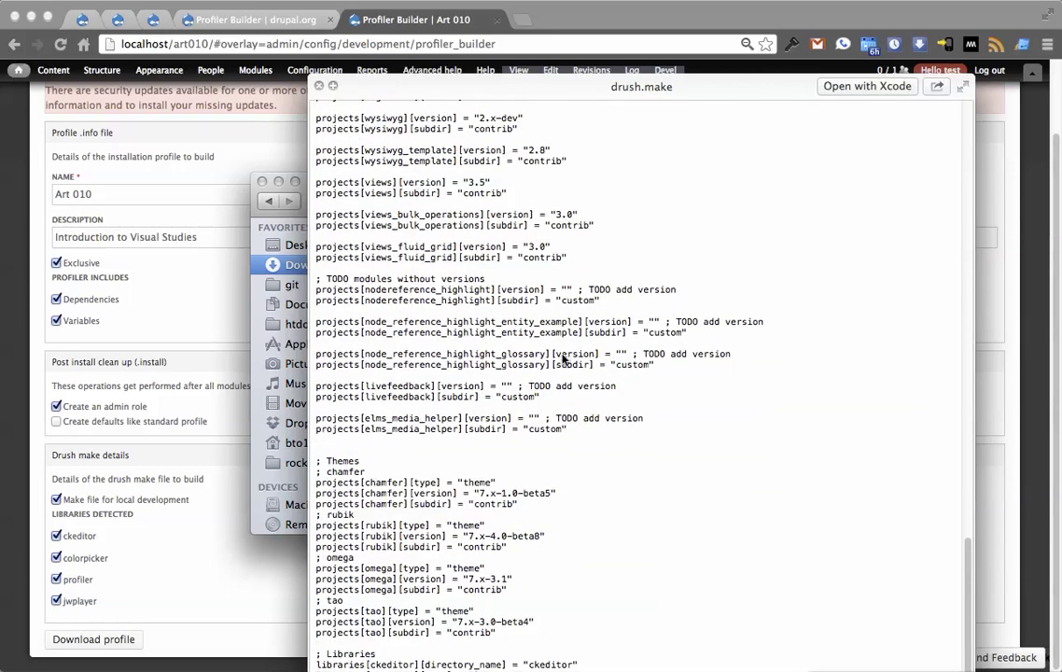
scroll(558, 361, down, 1)
scroll(368, 449, down, 2)
scroll(614, 438, down, 3)
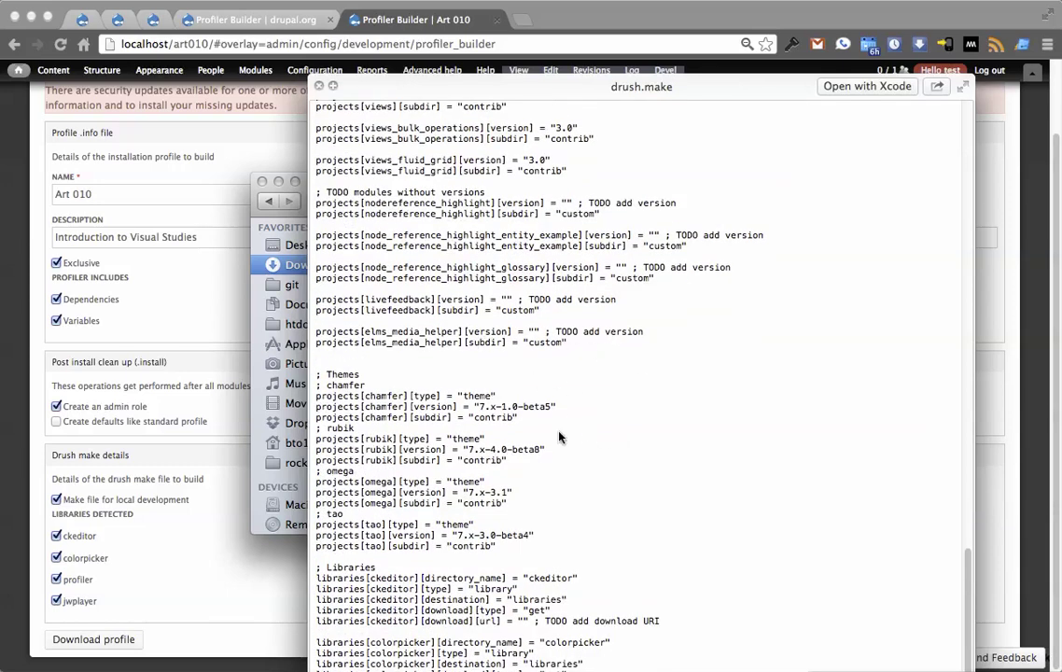
scroll(560, 370, down, 5)
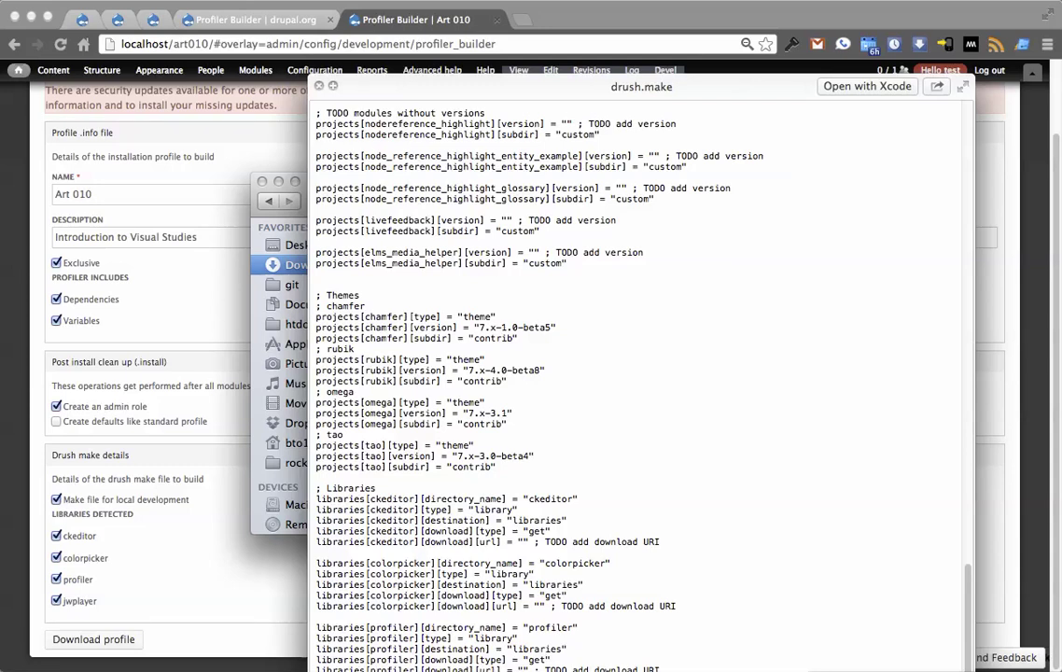
click(318, 86)
Open art_010.profile and examine the function that pre-populates the site name on the site configuration form
click(545, 256)
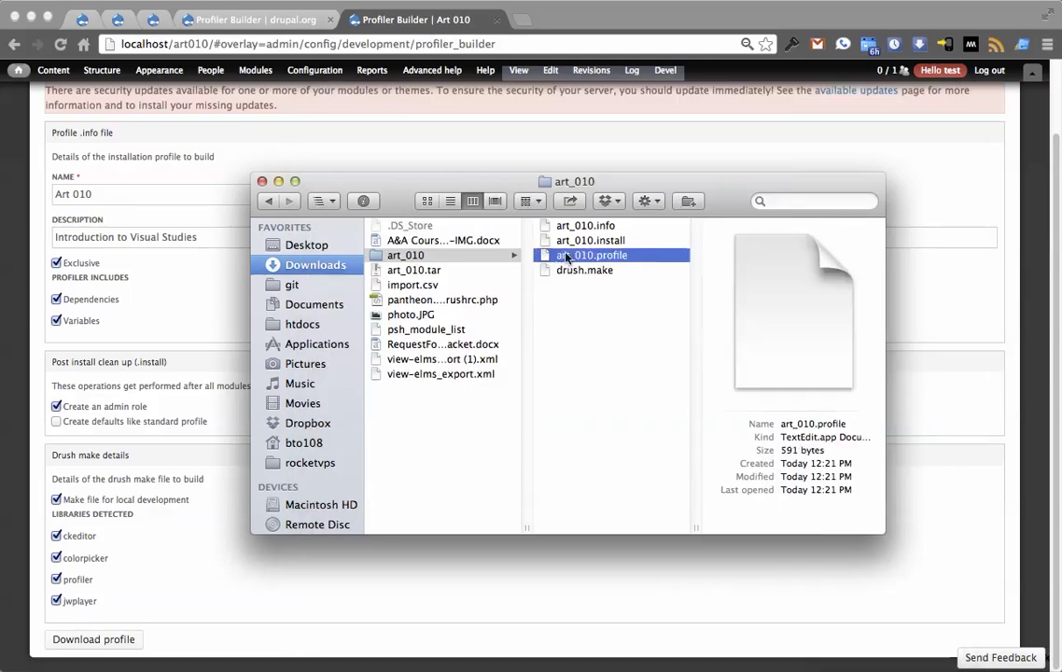
double_click(545, 256)
click(403, 252)
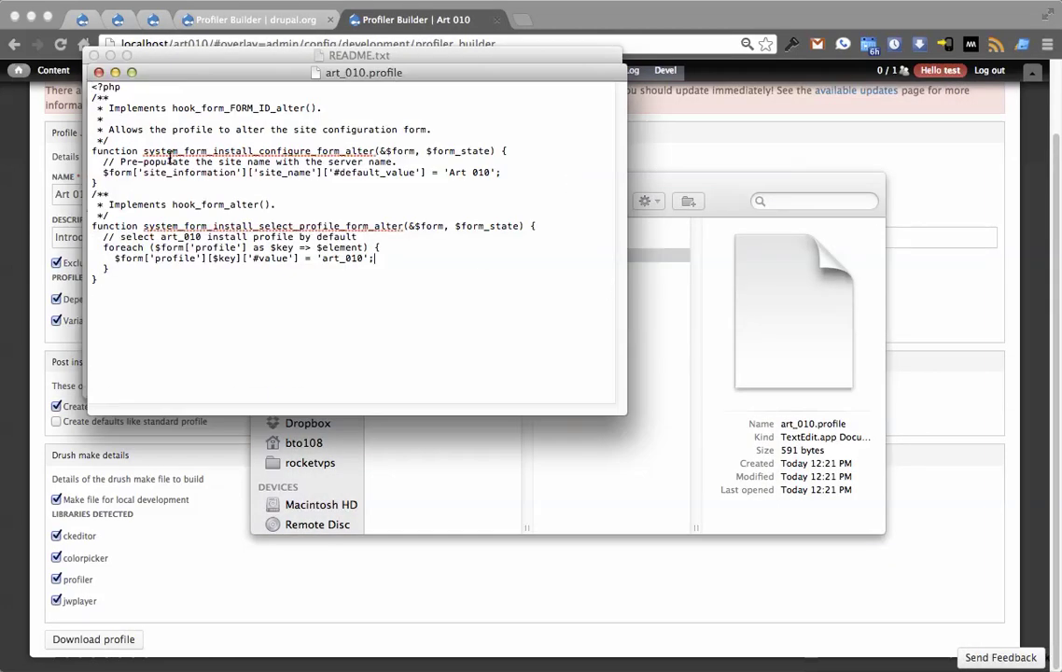
triple_click(228, 171)
click(220, 152)
drag(448, 171, 490, 171)
click(490, 172)
click(341, 275)
click(159, 189)
Examine the code in art_010.profile that selects the art_010 install profile by default, and return to the Finder window
click(197, 286)
drag(114, 259, 357, 258)
click(364, 259)
double_click(357, 259)
click(379, 260)
click(284, 279)
key(cmd+q)
click(590, 343)
Open art_010.install in Dreamweaver and examine the lines that load the profiler library
click(548, 241)
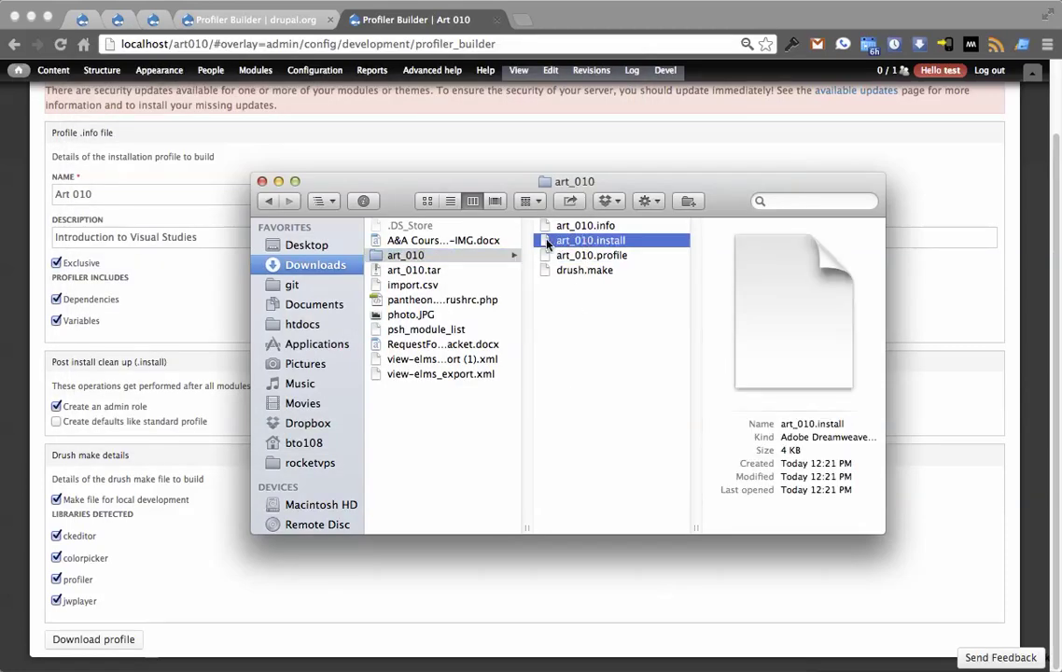
double_click(548, 241)
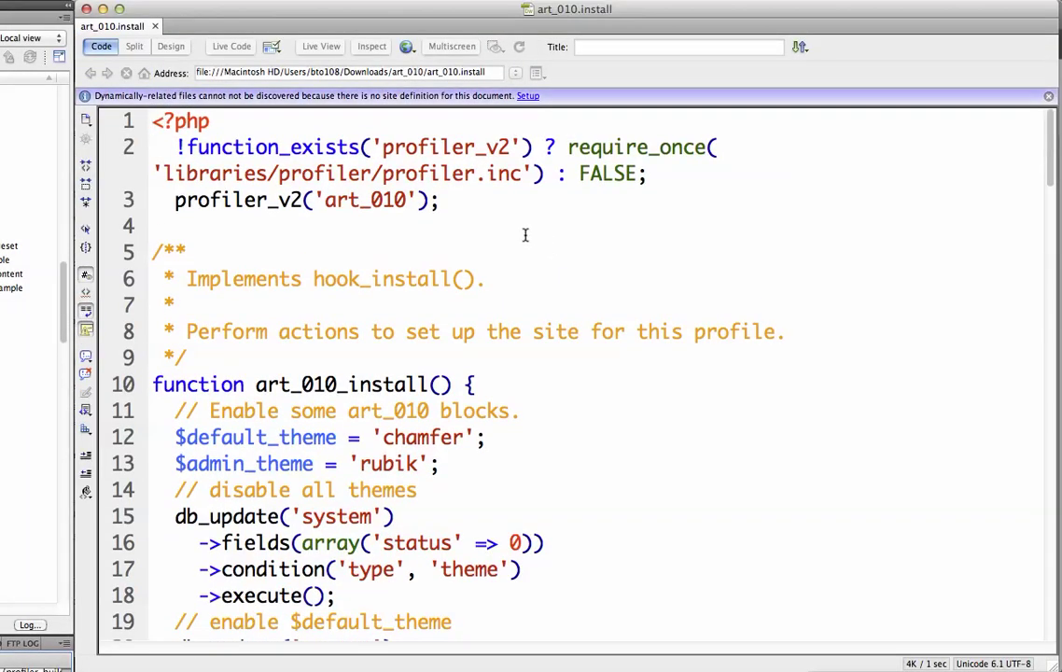
drag(439, 200, 184, 150)
click(447, 200)
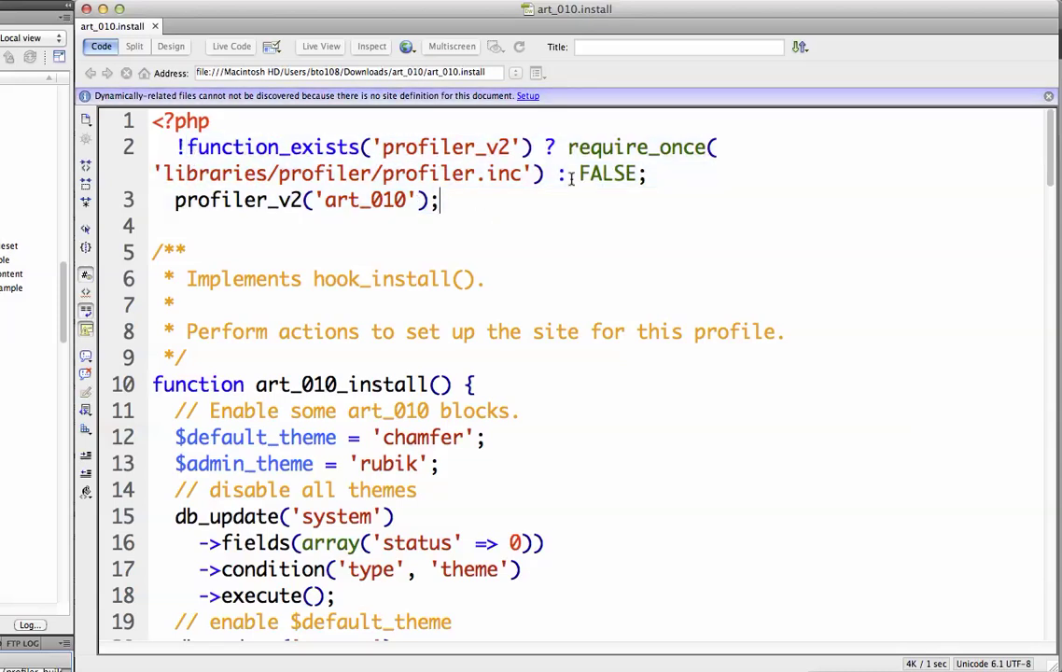
Review the theme setup, block insertion, features revert and shortcut code in art_010.install
scroll(571, 168, down, 5)
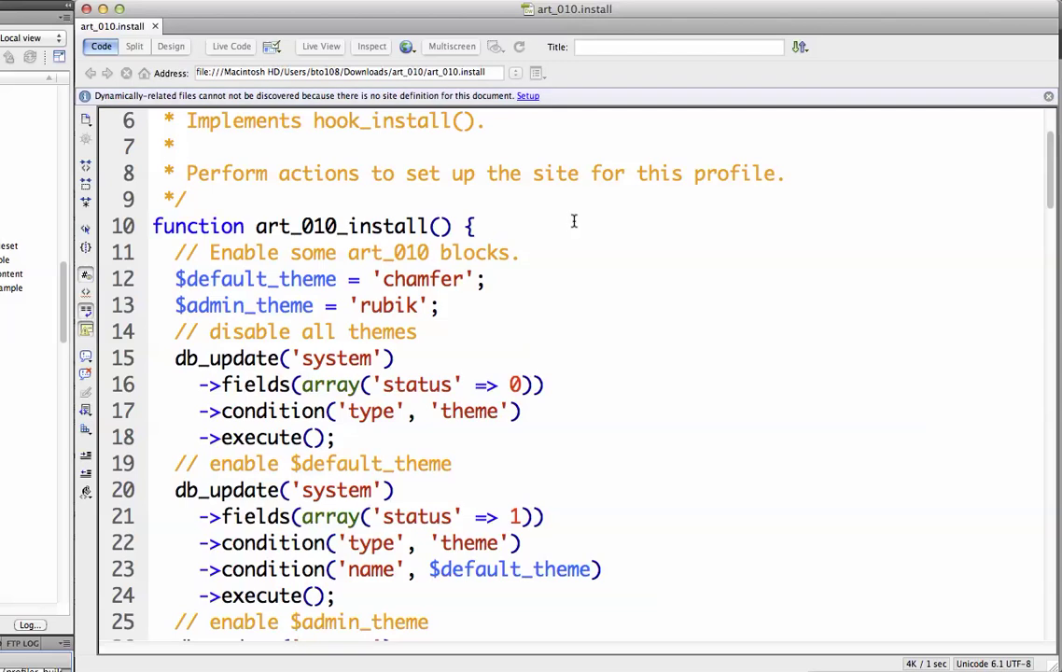
scroll(571, 224, down, 12)
scroll(569, 228, down, 20)
scroll(559, 233, down, 9)
scroll(559, 233, down, 18)
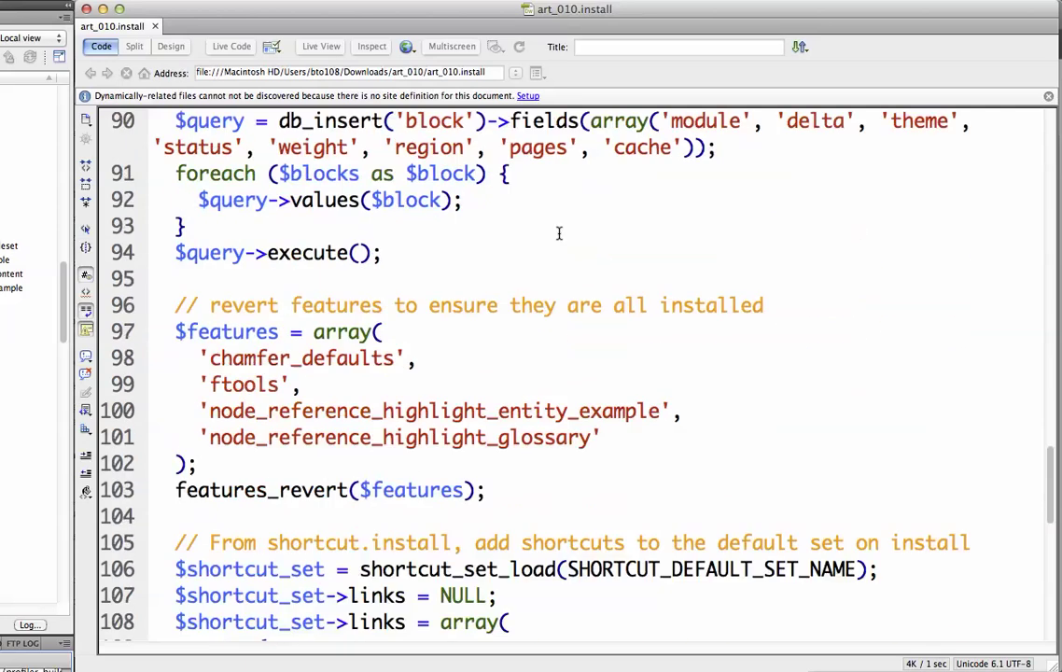
scroll(558, 227, down, 6)
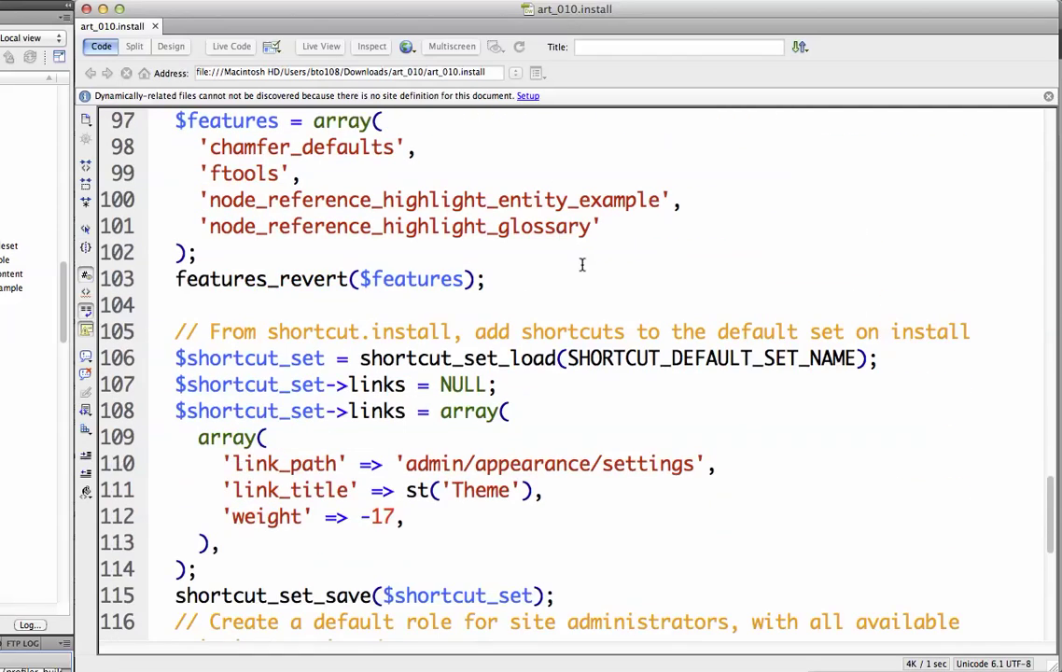
Examine the administrator role creation and menu rebuild code at the end of art_010.install, and return to Finder
scroll(582, 265, down, 6)
scroll(581, 263, down, 13)
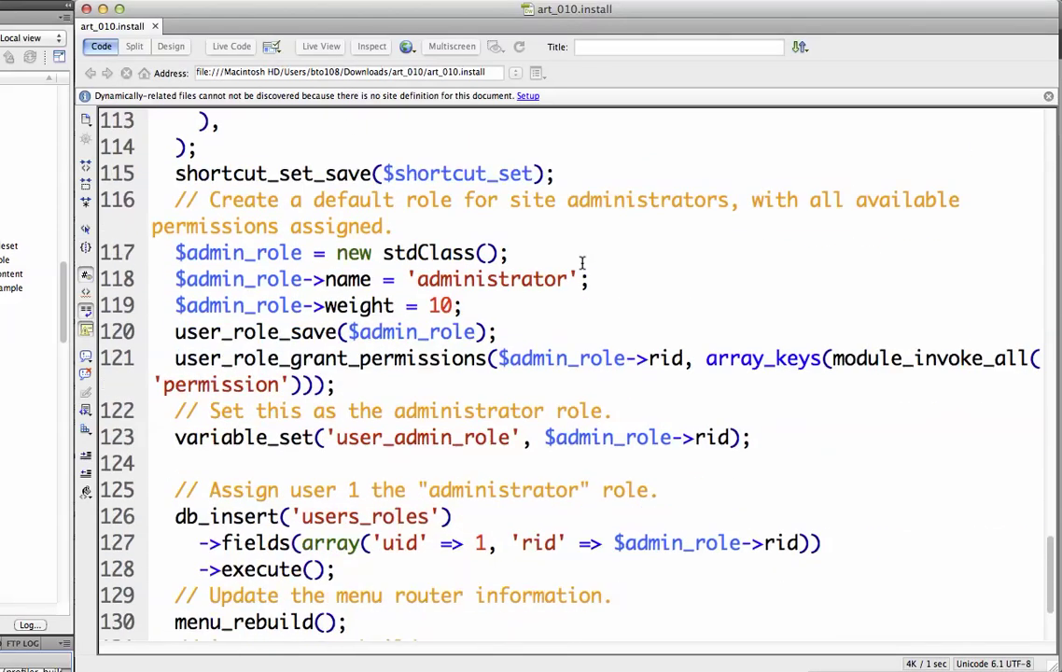
scroll(582, 263, down, 3)
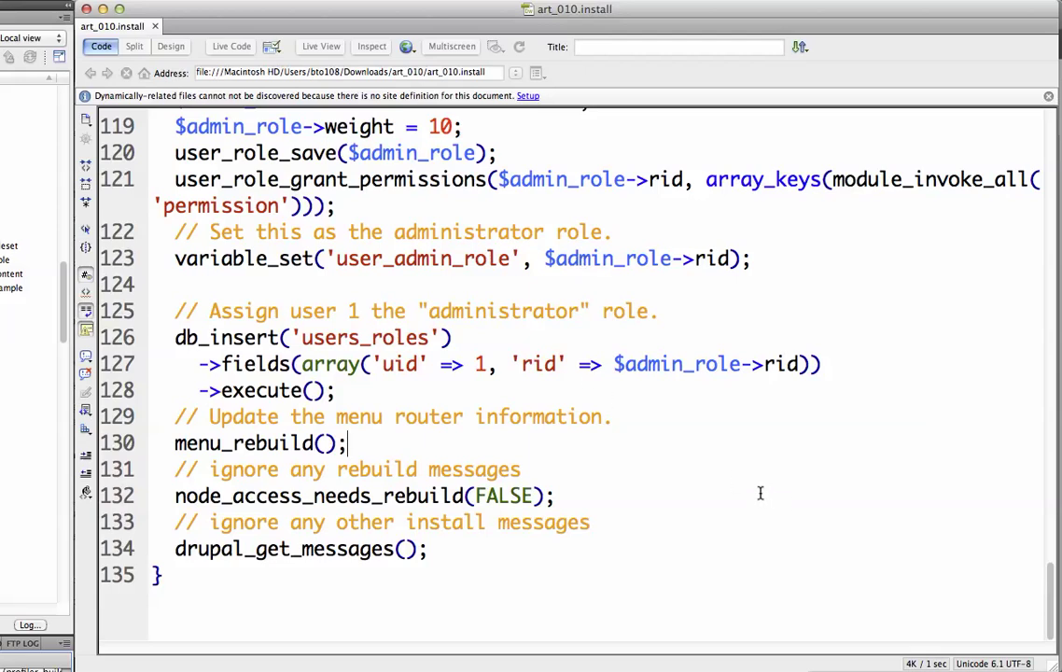
scroll(721, 470, up, 6)
scroll(721, 470, down, 6)
drag(357, 381, 174, 259)
click(174, 259)
scroll(333, 378, up, 6)
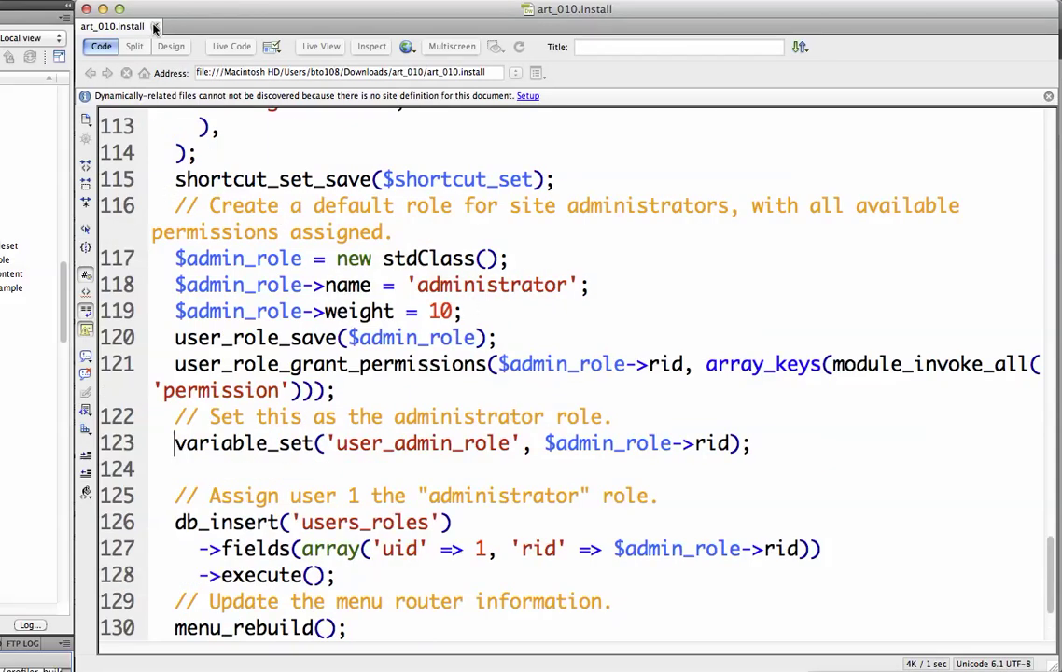
key(super+Tab)
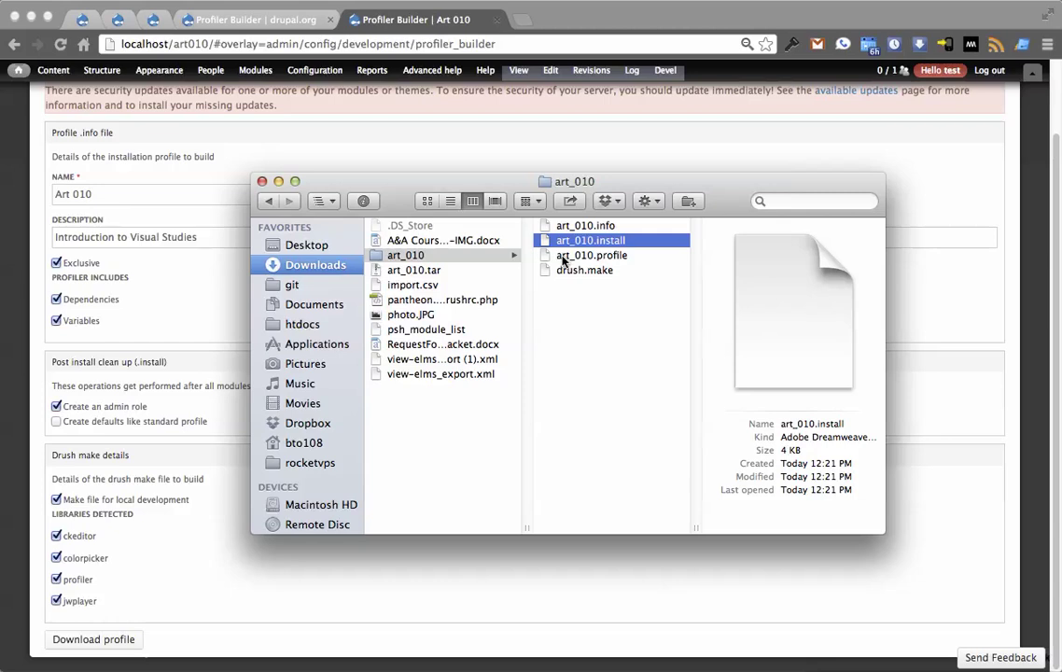
Open art_010.info and examine its packaging details, including the description and exclusive setting
double_click(550, 226)
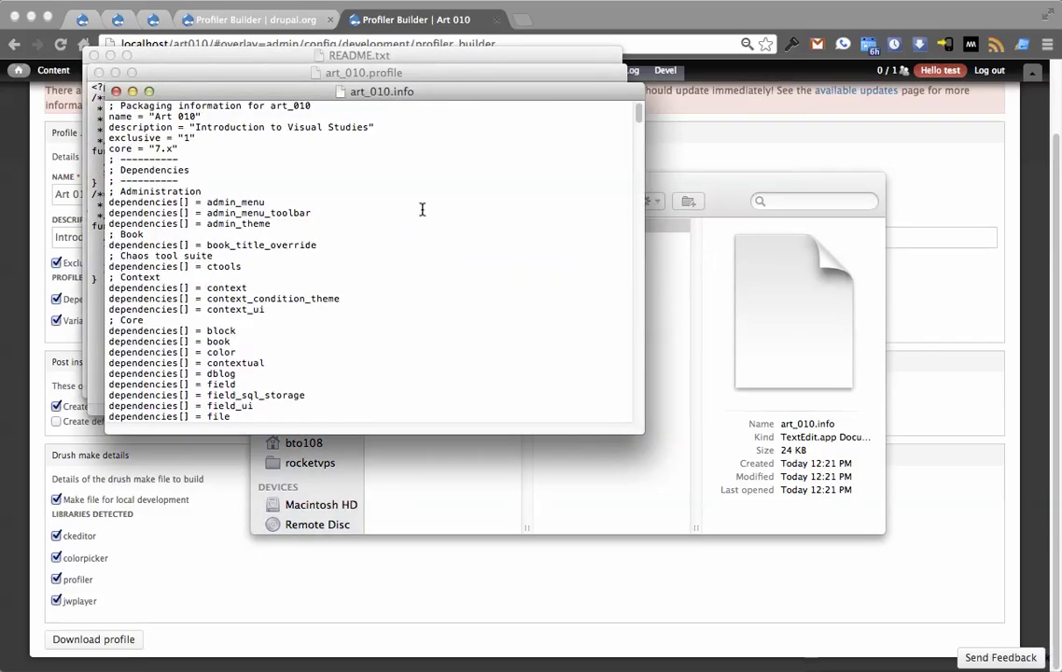
triple_click(203, 140)
click(198, 138)
drag(198, 138, 131, 127)
click(140, 127)
click(202, 147)
double_click(290, 105)
click(296, 105)
Review the module dependencies in art_010.info, from the Administration group through to the Views group
scroll(267, 148, down, 2)
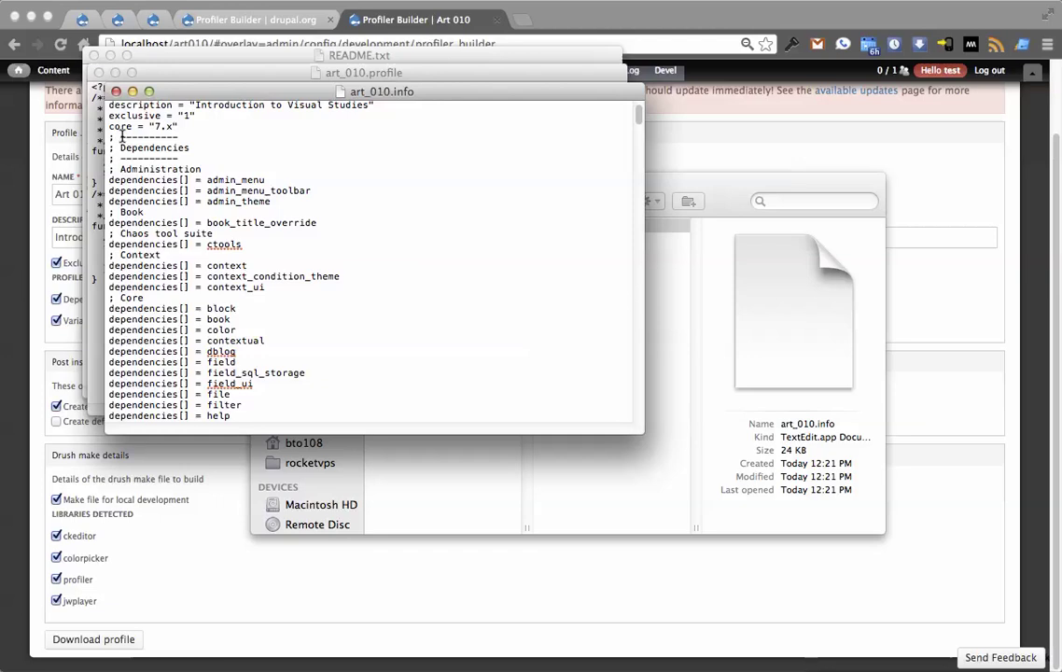
scroll(182, 183, down, 2)
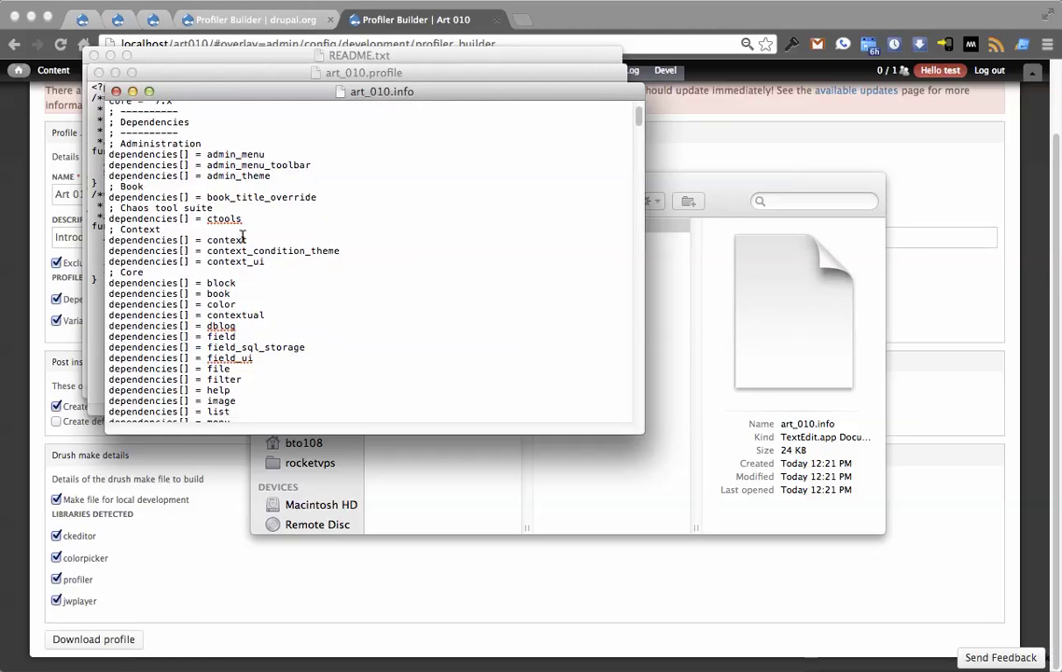
scroll(215, 226, down, 4)
scroll(193, 223, down, 9)
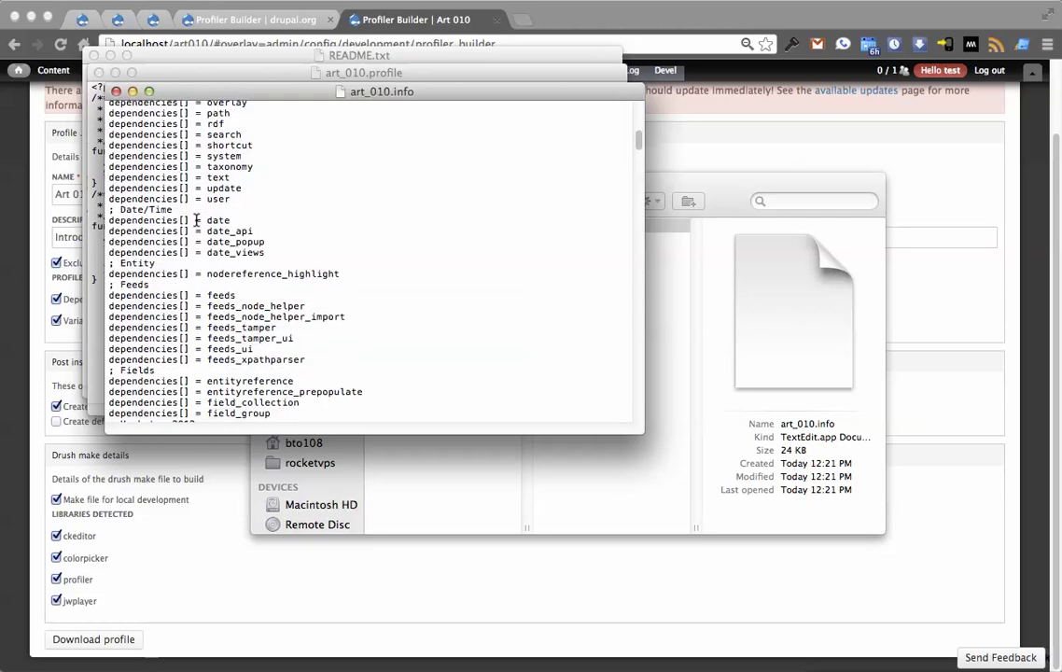
scroll(196, 220, down, 16)
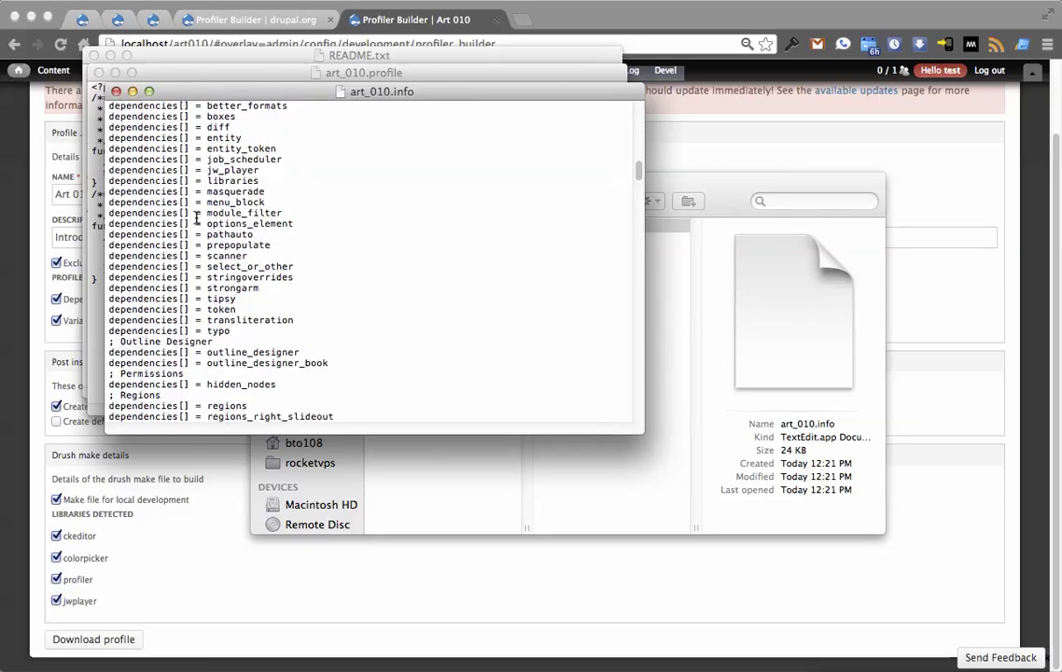
scroll(196, 220, down, 15)
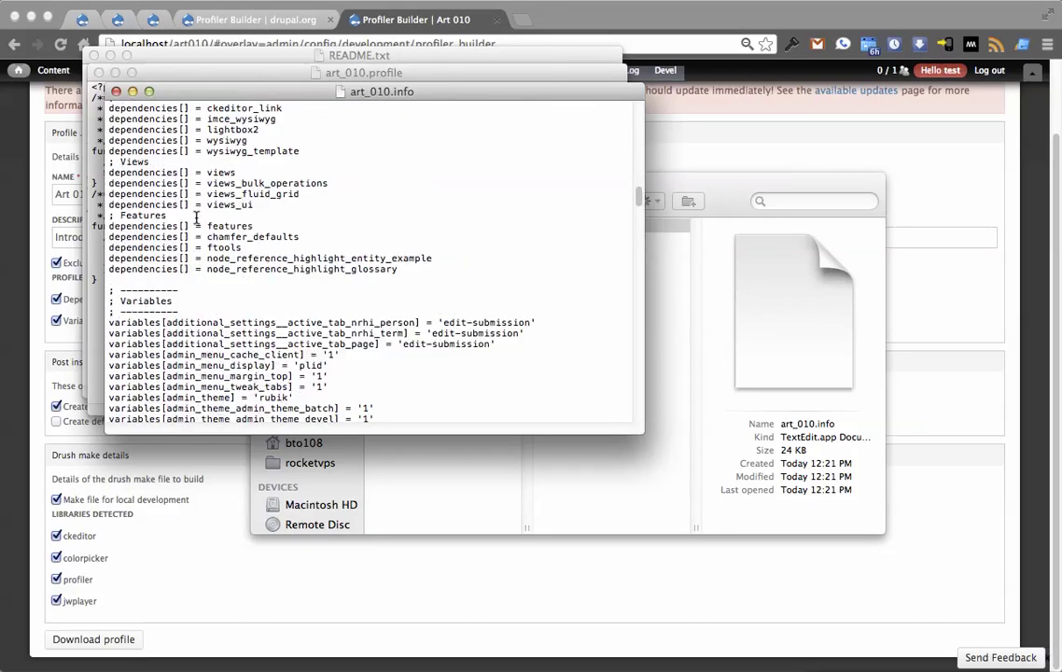
Examine the Features group of dependencies in art_010.info, from features to node_reference_highlight_glossary
drag(169, 215, 102, 215)
click(177, 216)
click(169, 215)
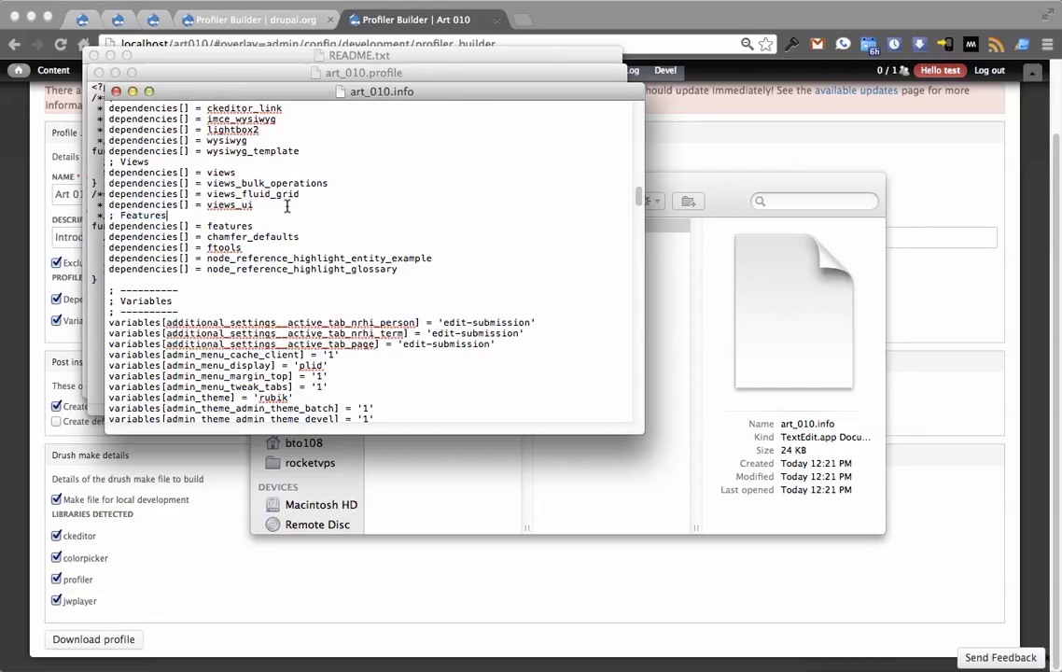
click(404, 275)
click(404, 269)
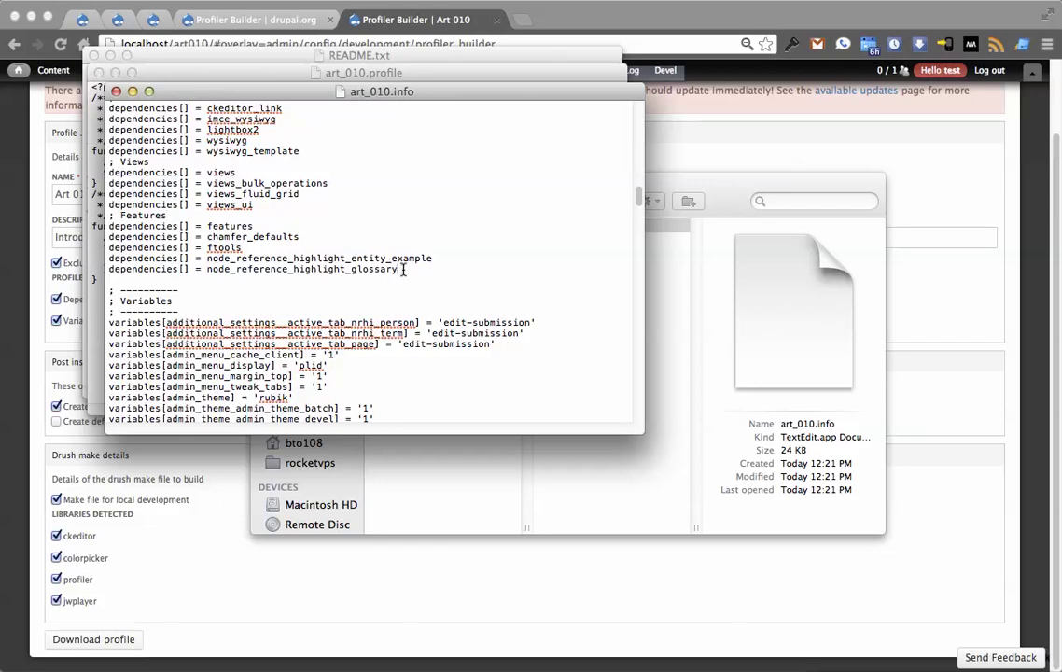
click(375, 244)
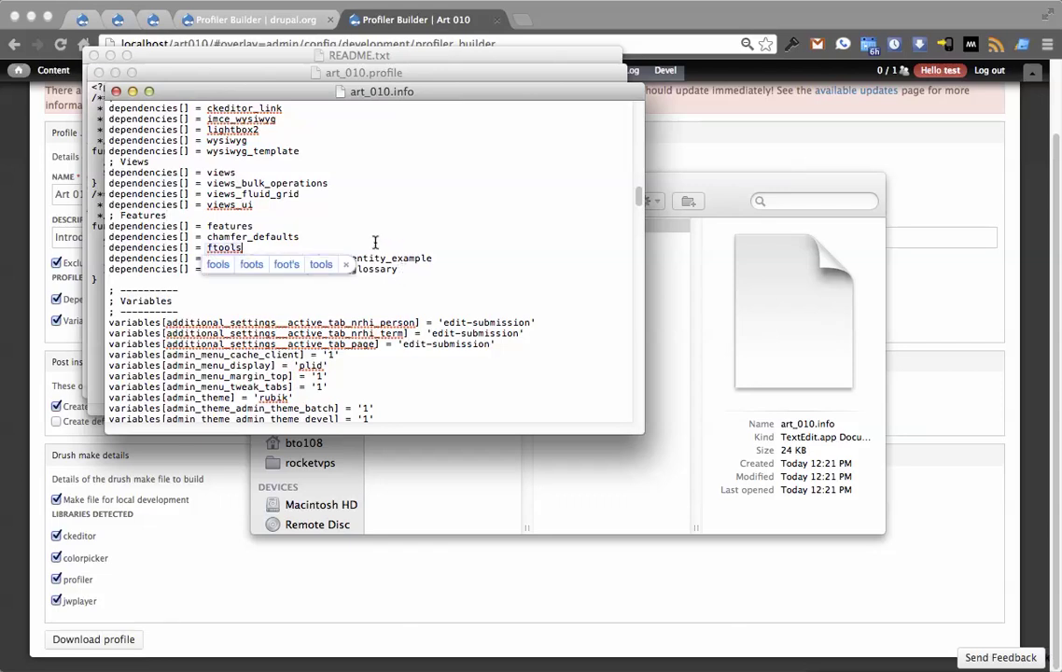
click(375, 227)
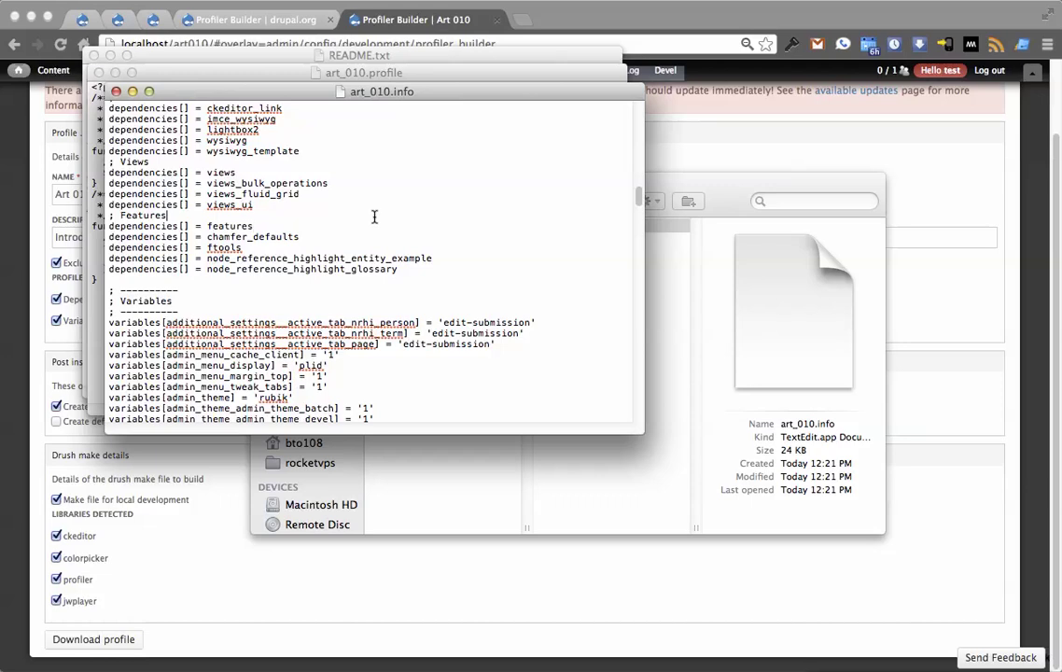
drag(398, 269, 154, 227)
click(337, 227)
Review the Variables section of art_010.info through to its end, and examine the transliteration_search variable
scroll(337, 227, down, 3)
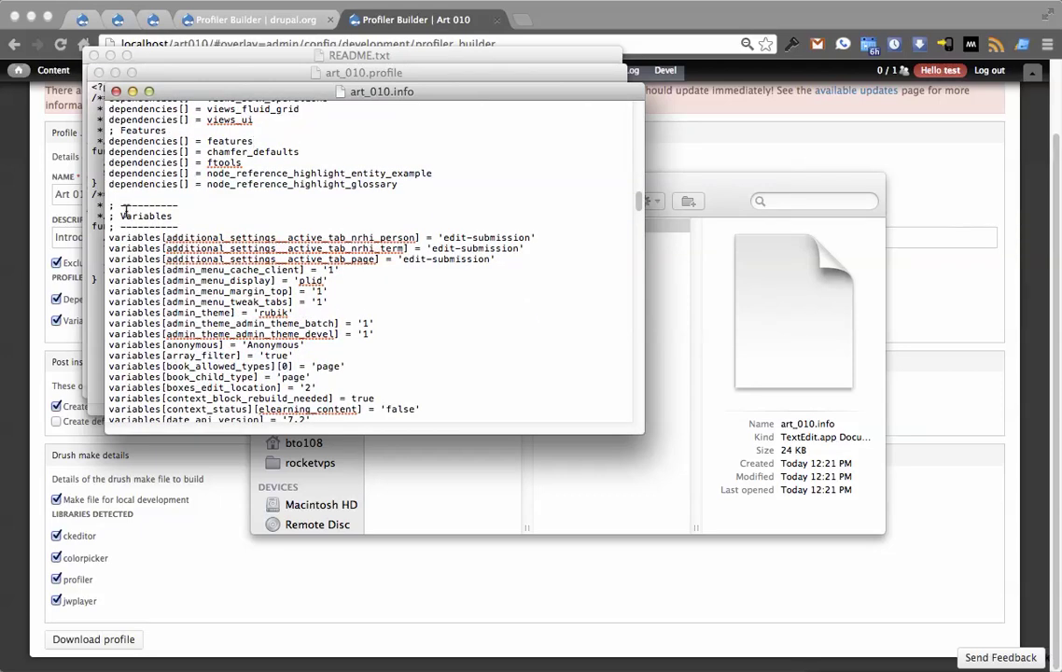
drag(110, 205, 207, 214)
click(219, 225)
scroll(280, 228, down, 15)
scroll(375, 231, down, 20)
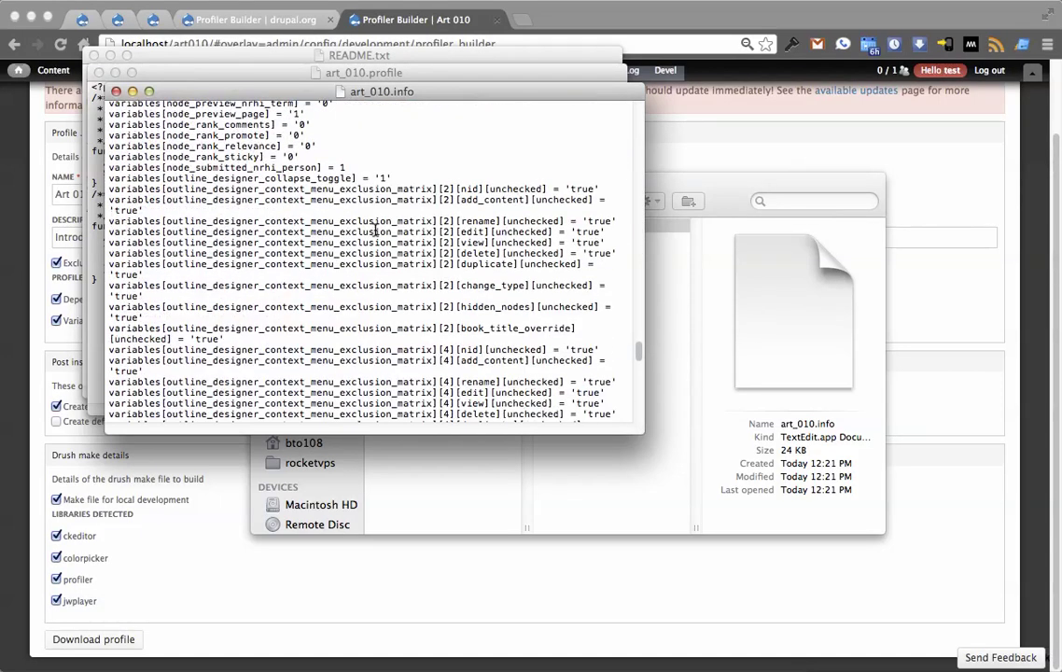
scroll(375, 233, down, 15)
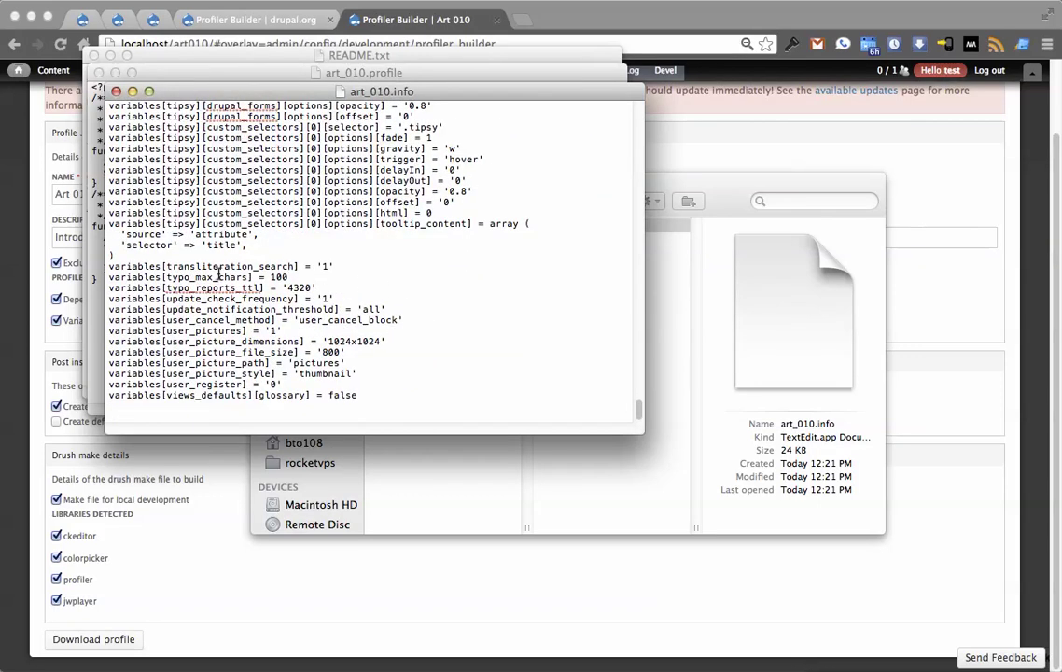
double_click(169, 268)
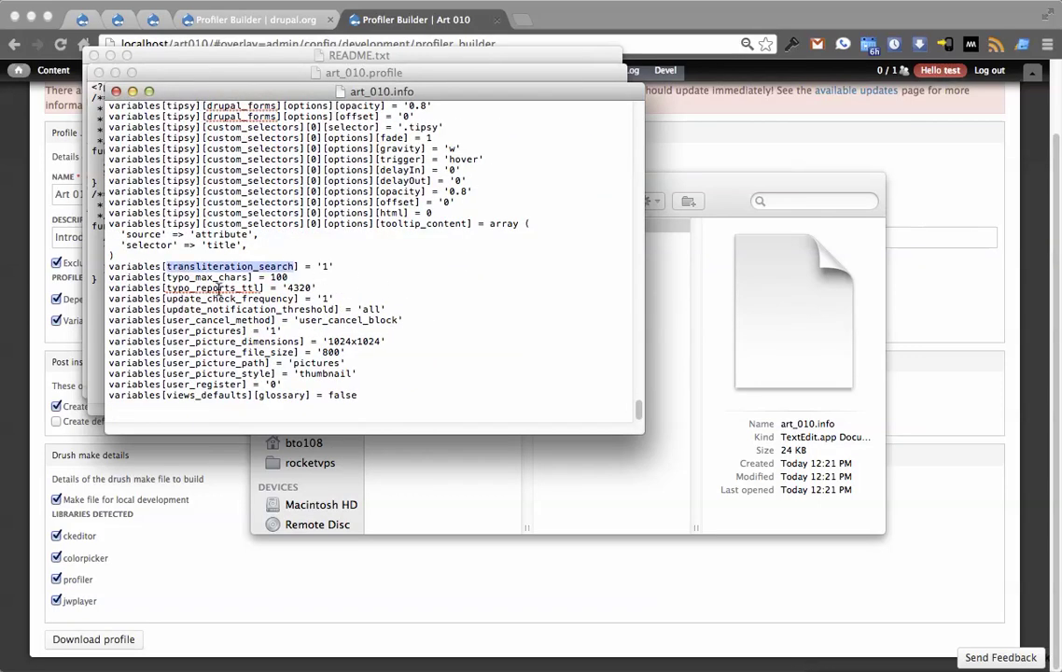
click(335, 268)
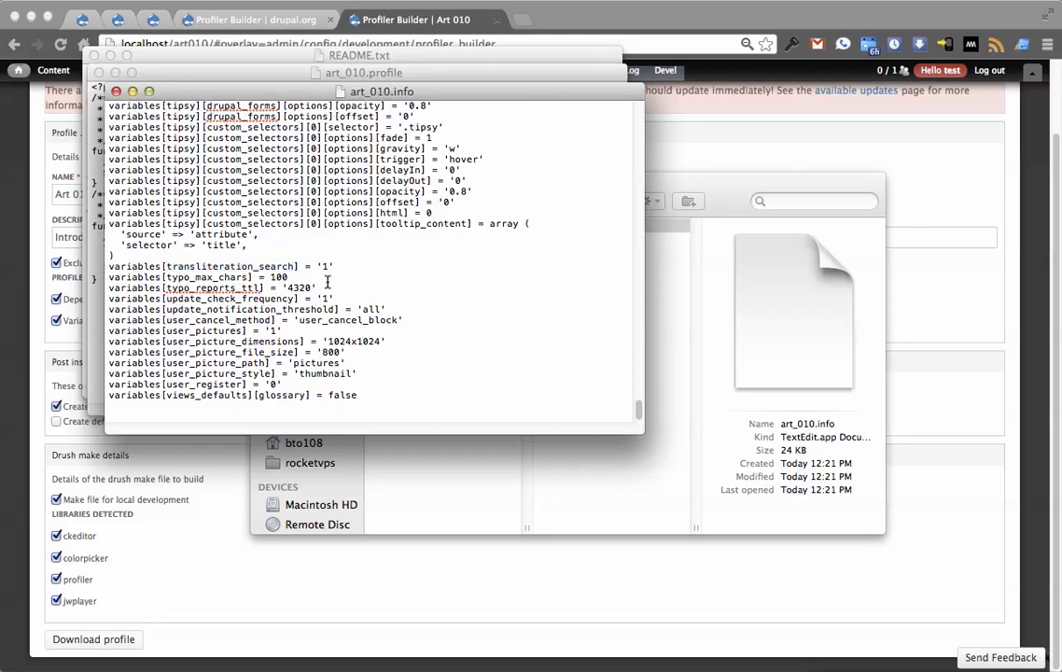
Look back over the pathauto, outline designer and node option variables, and quit TextEdit to return to Finder
scroll(395, 362, up, 10)
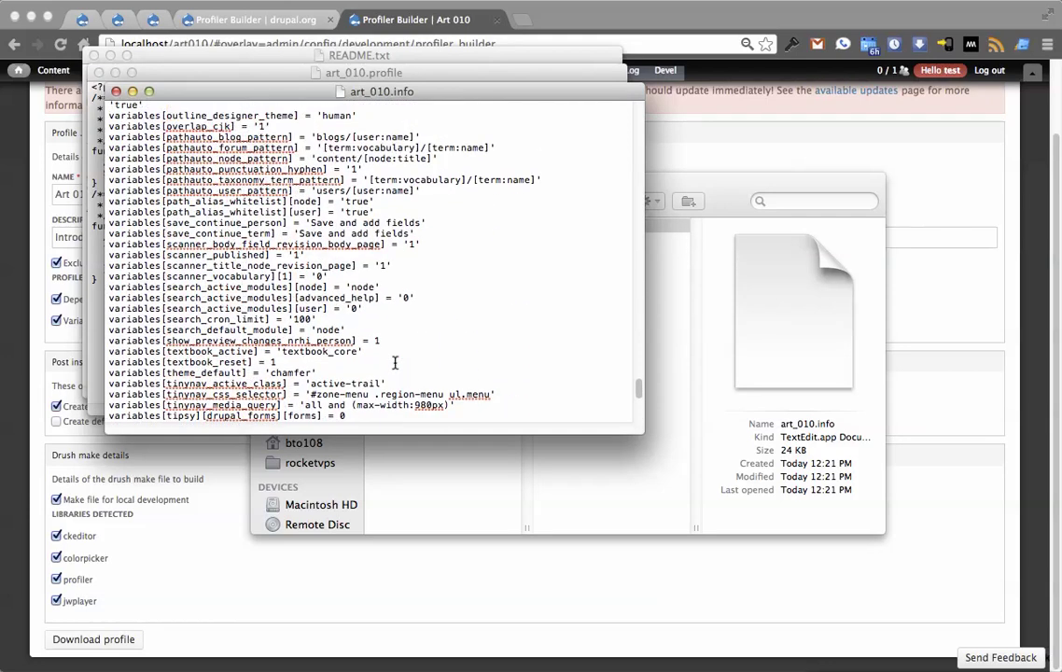
scroll(395, 362, up, 8)
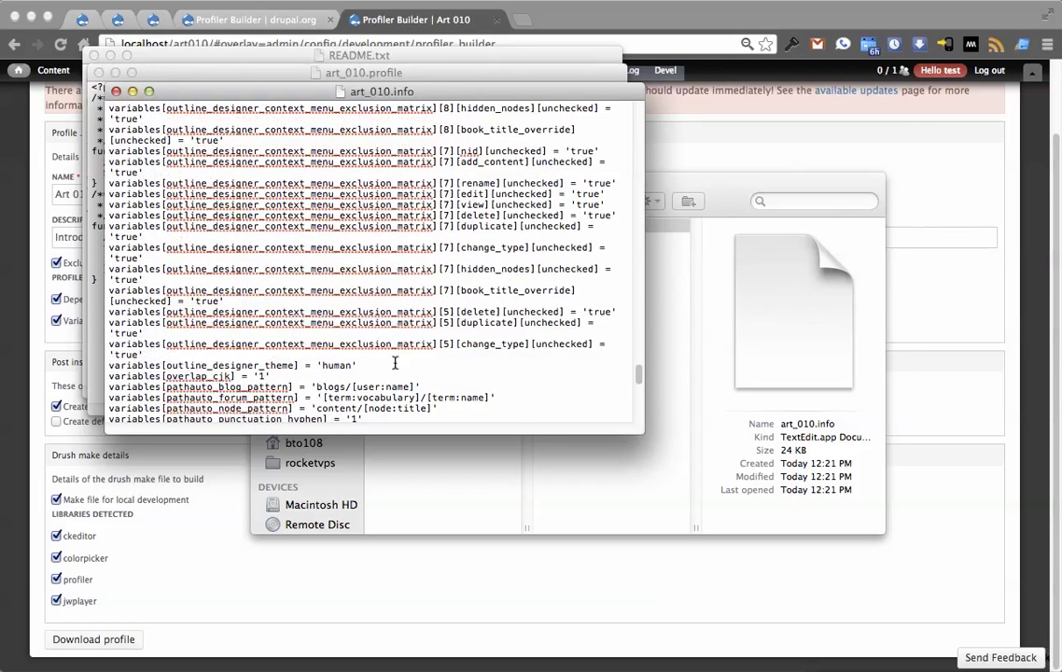
scroll(395, 362, up, 10)
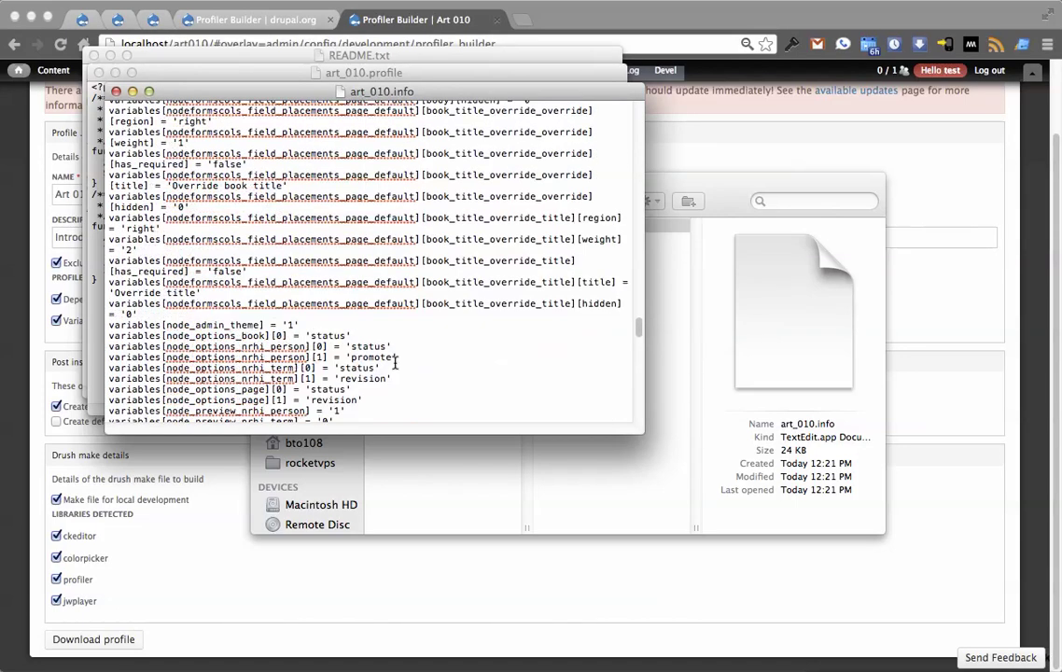
scroll(395, 362, down, 4)
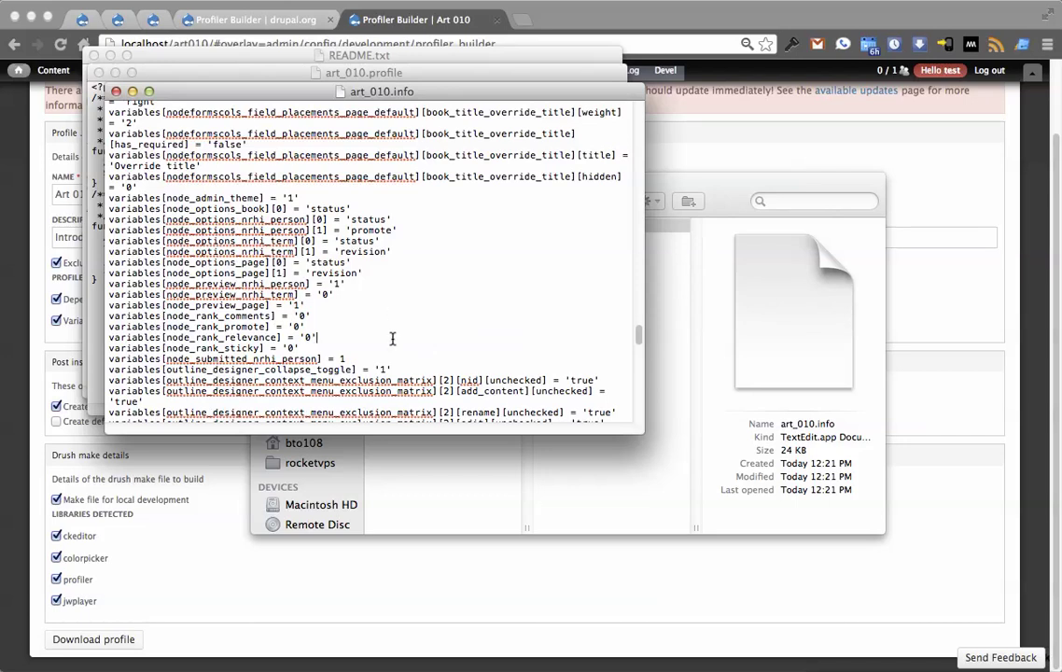
key(super+q)
click(643, 399)
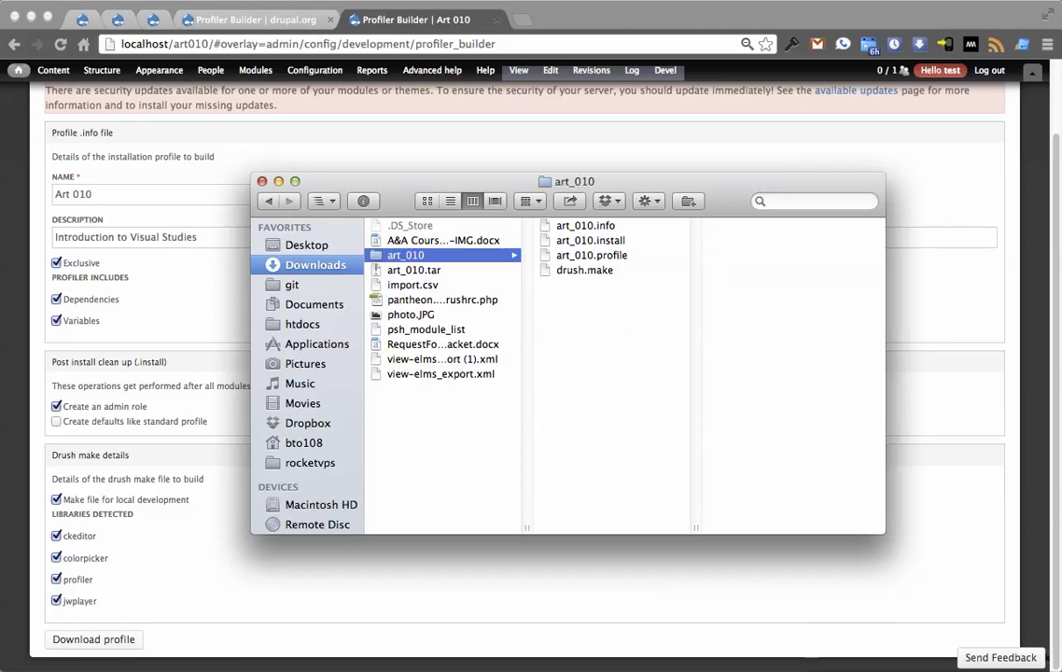
Switch to Terminal and enter the command "drush distro art_010" at the htdocs prompt
key(super+Tab)
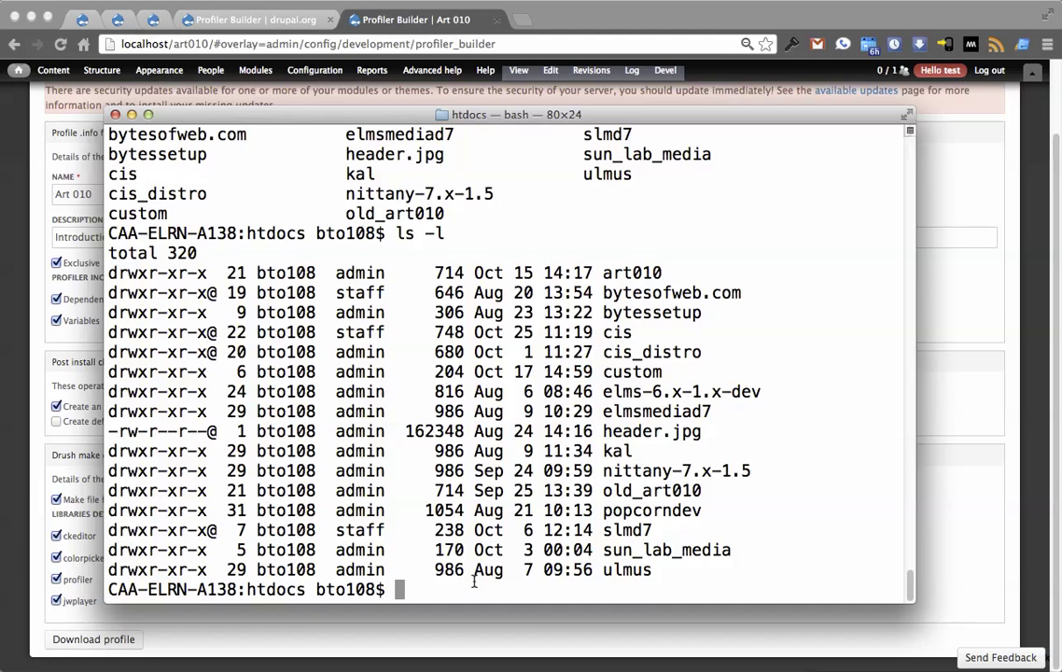
text(dur)
key(BackSpace)
key(BackSpace)
text(rush )
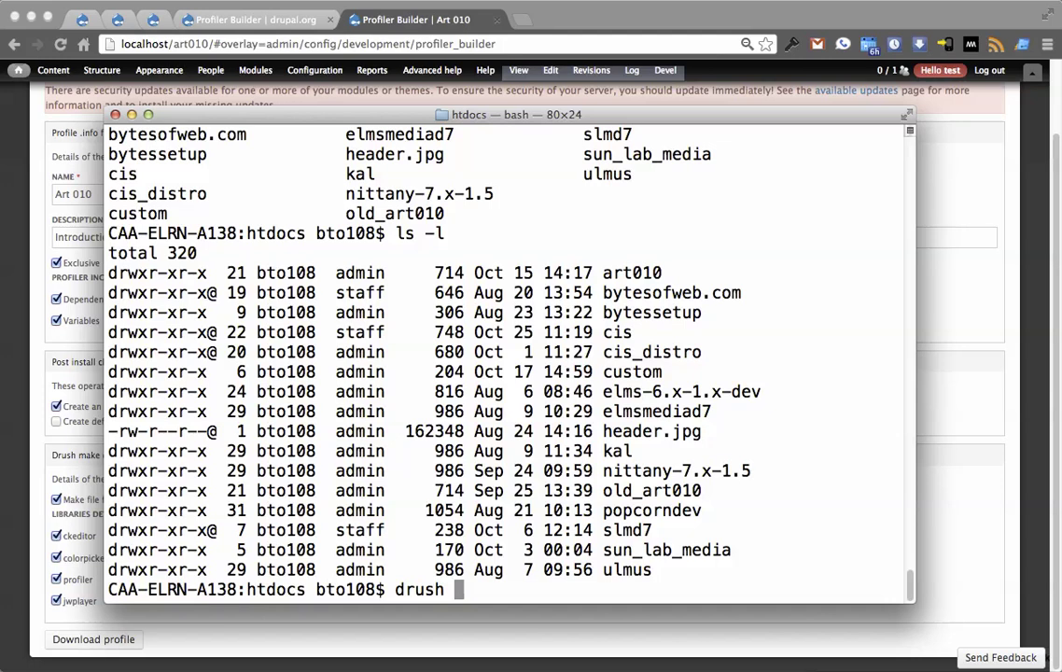
text(distro )
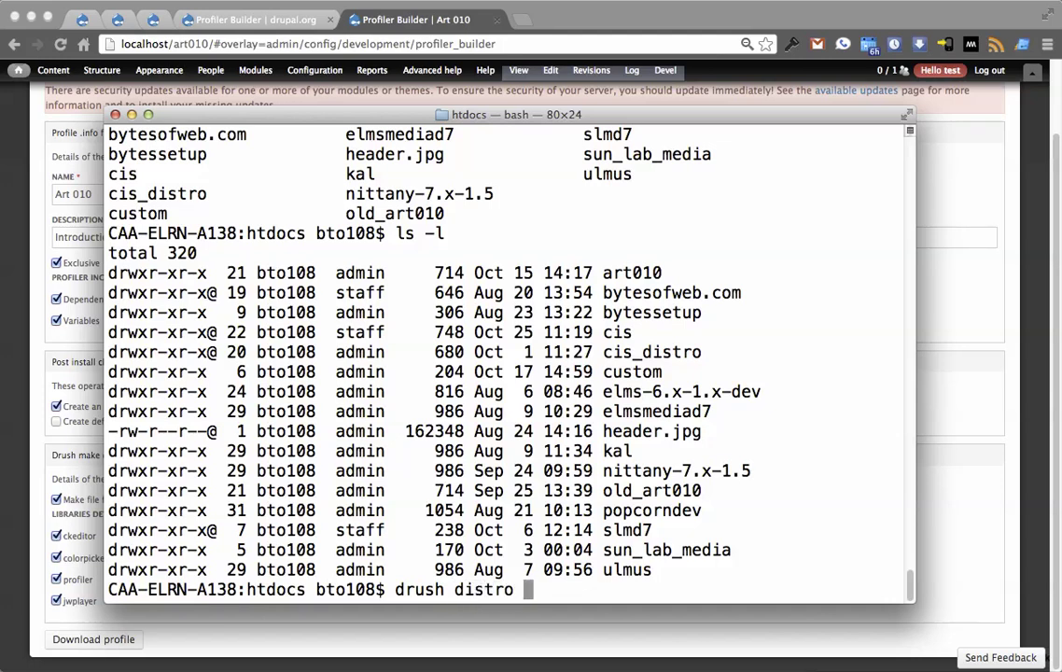
text(art0010)
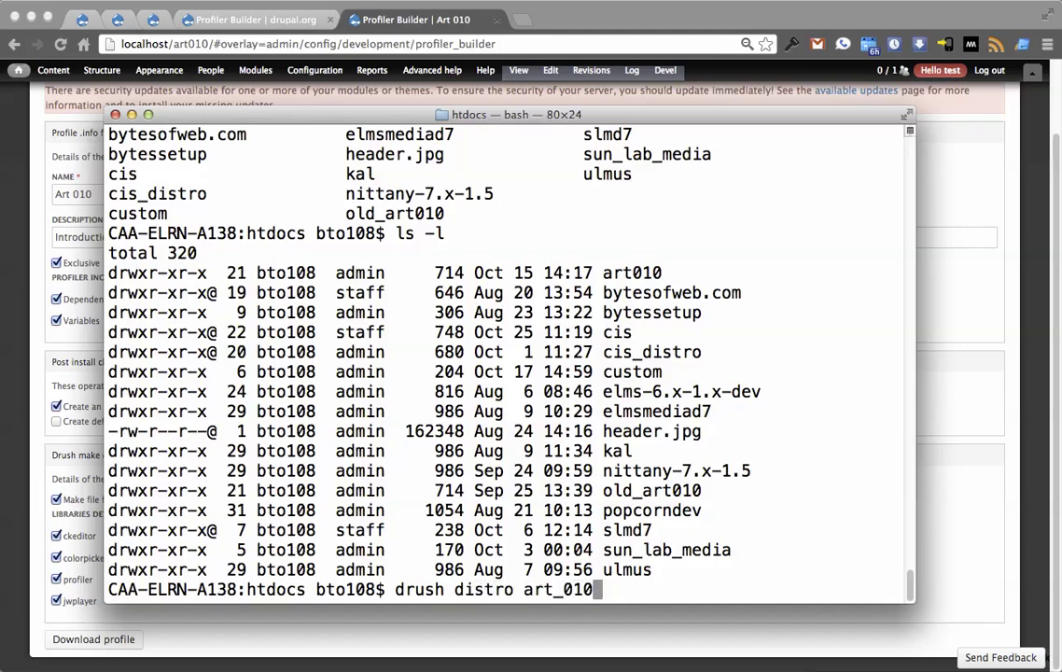